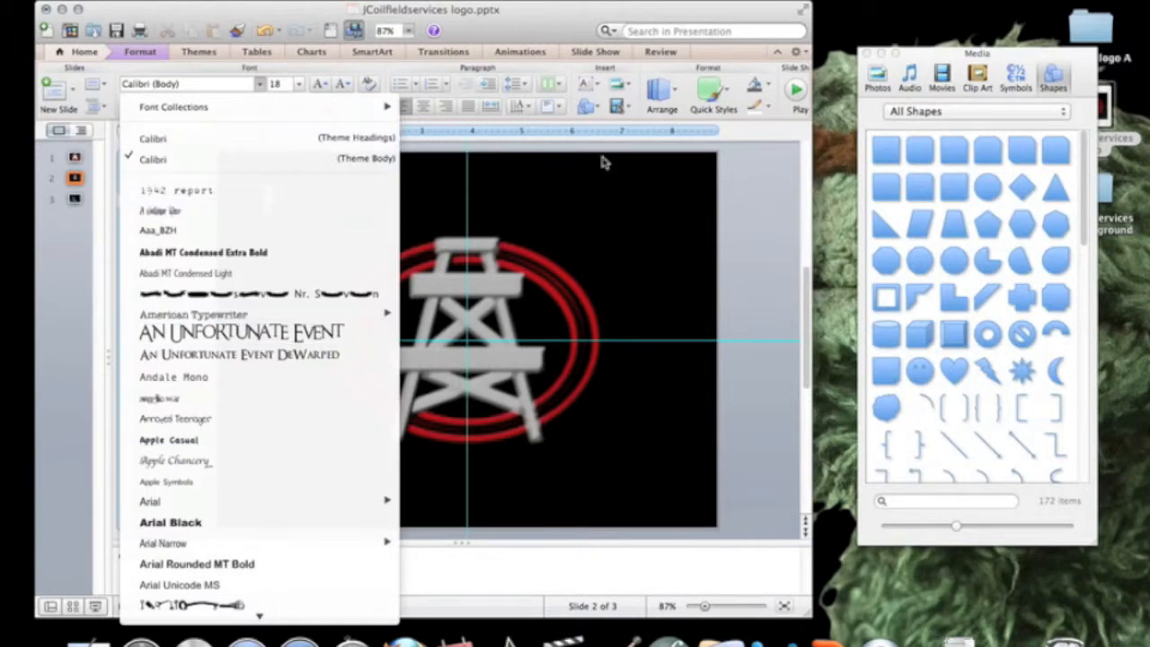
# - Dismiss the Font list, leaving the new J text box at Calibri (Body) 18 pt
pyautogui.click(762, 223)
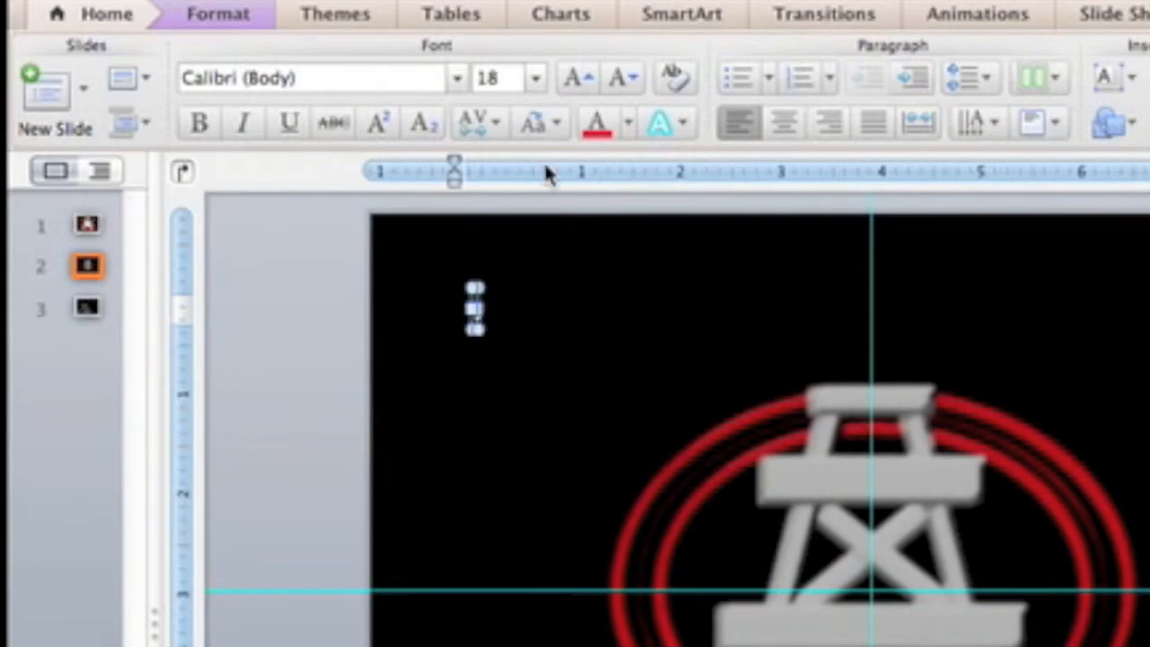
# - Enlarge the J to 138 pt and widen its text box to fit the letter
pyautogui.click(477, 288)
pyautogui.click(577, 79)
pyautogui.click(577, 79)
pyautogui.click(577, 79)
pyautogui.click(577, 79)
pyautogui.click(577, 79)
pyautogui.click(577, 79)
pyautogui.click(577, 80)
pyautogui.click(577, 79)
pyautogui.moveTo(481, 412); pyautogui.dragTo(585, 411)
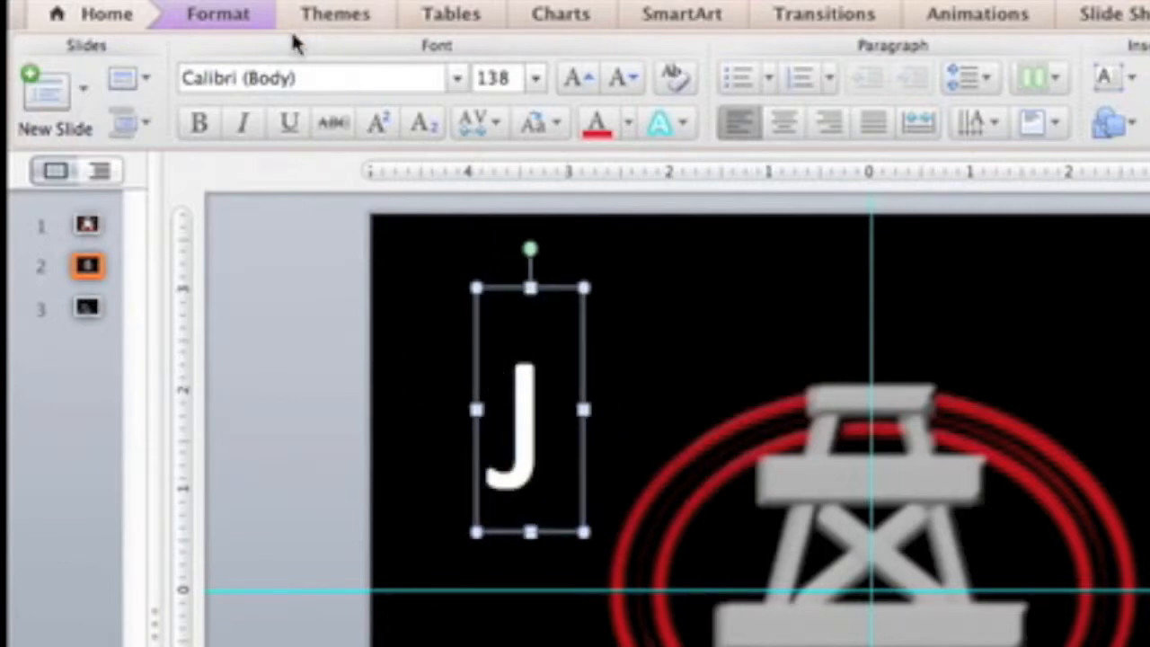
pyautogui.click(457, 78)
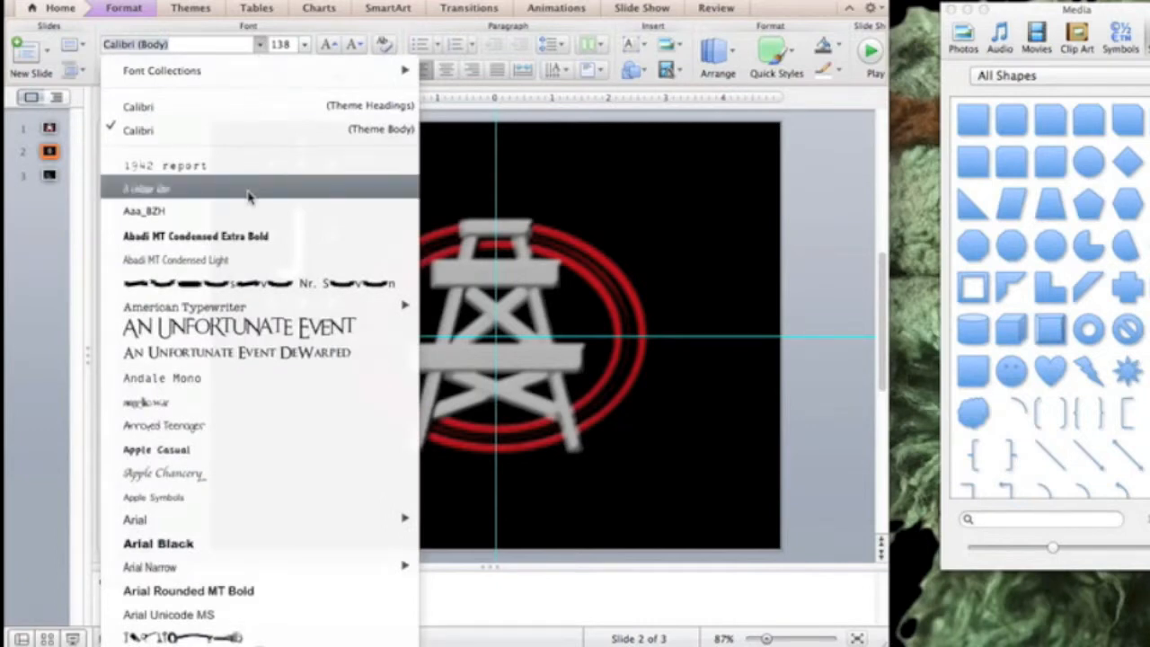
# - Try the 1942 report and A Gothique Time fonts on the J
pyautogui.scroll(-1, 249, 197)
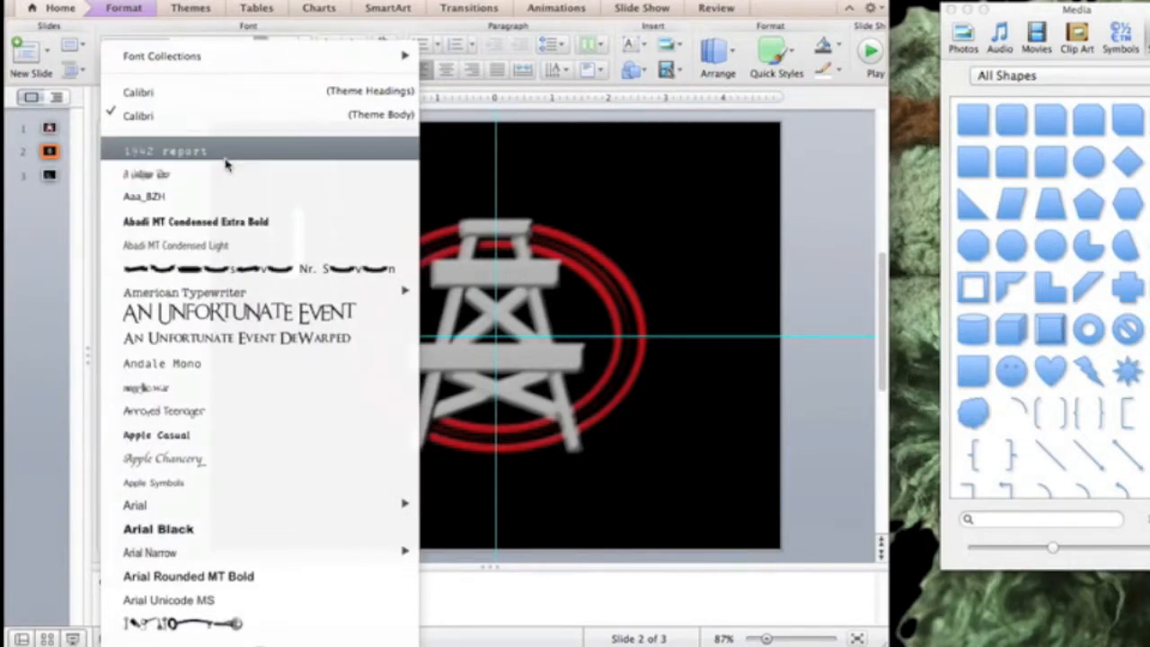
pyautogui.click(226, 163)
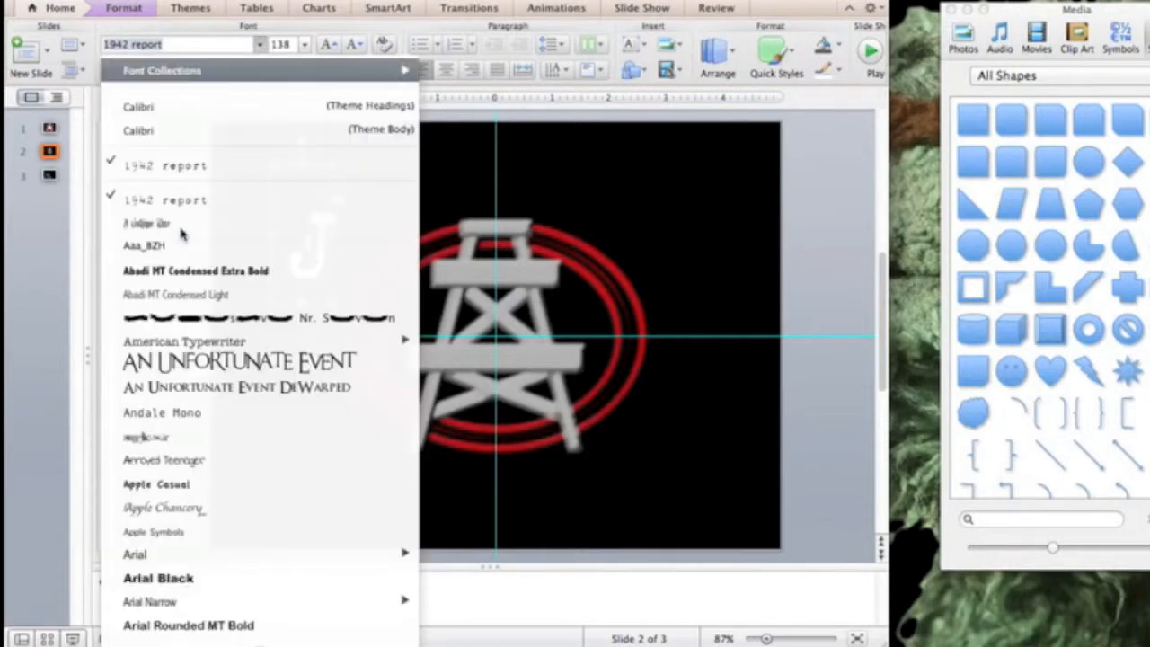
pyautogui.scroll(-5, 183, 234)
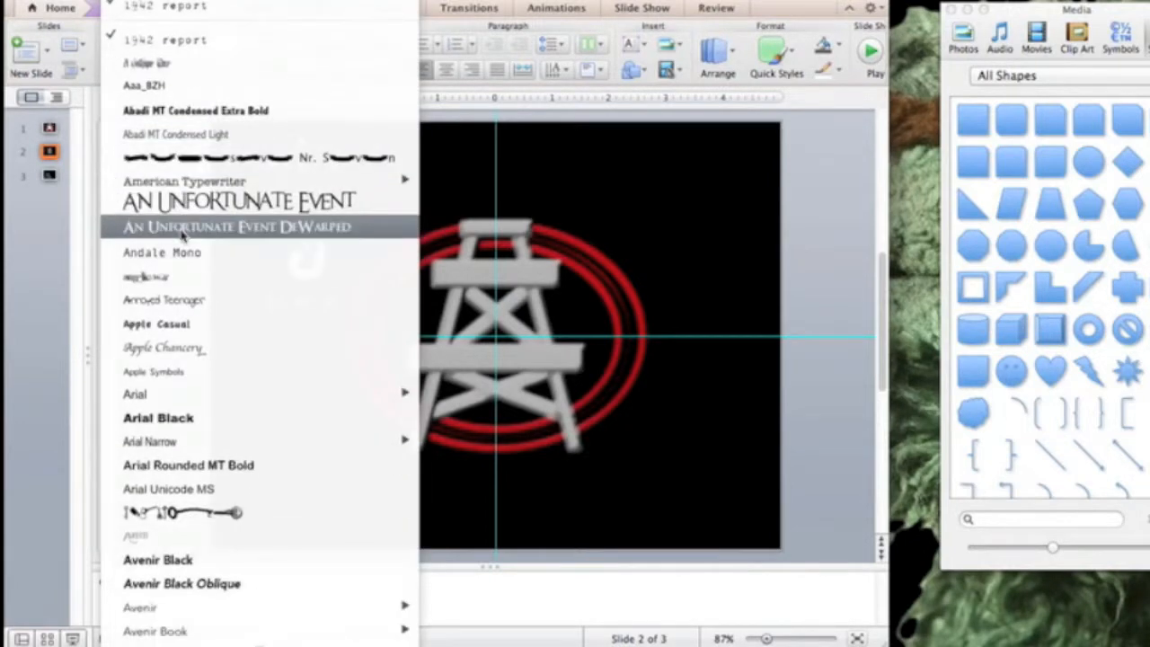
pyautogui.click(164, 63)
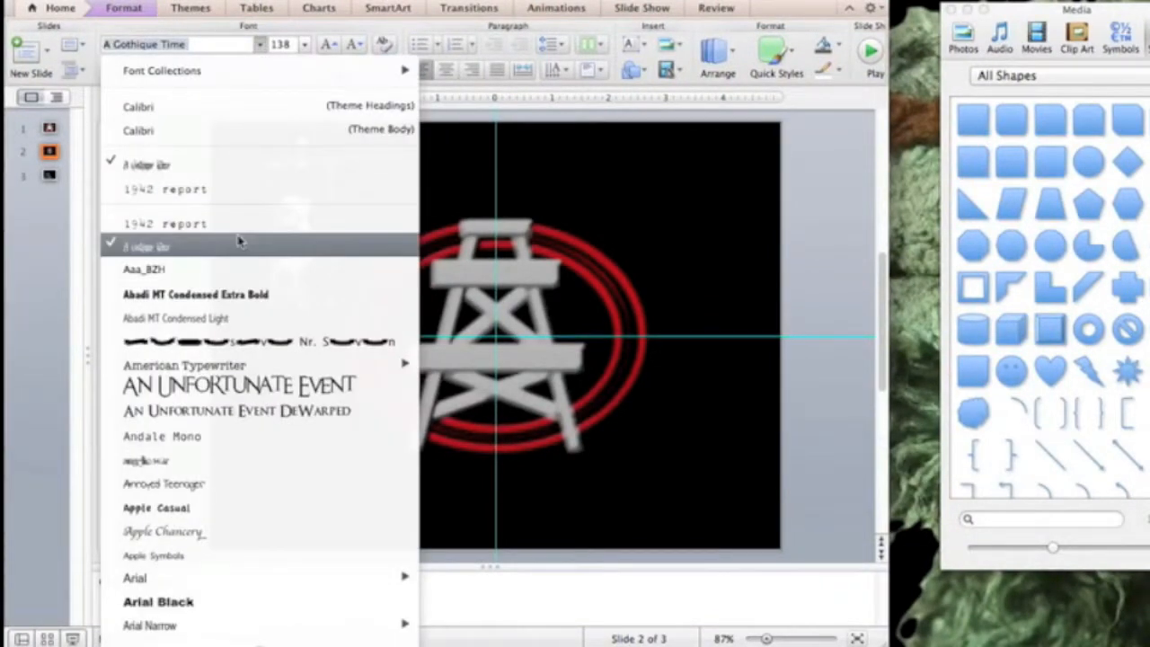
# - Set the J in the HFF Young Wanna font
pyautogui.scroll(-5, 238, 240)
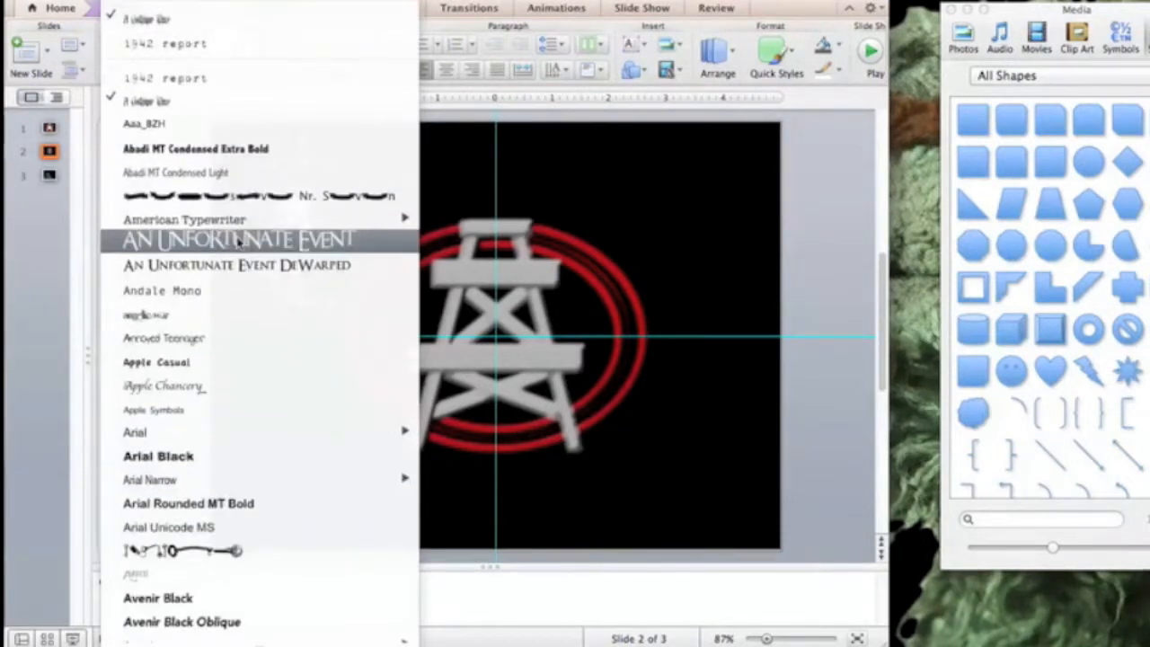
pyautogui.scroll(-9, 239, 243)
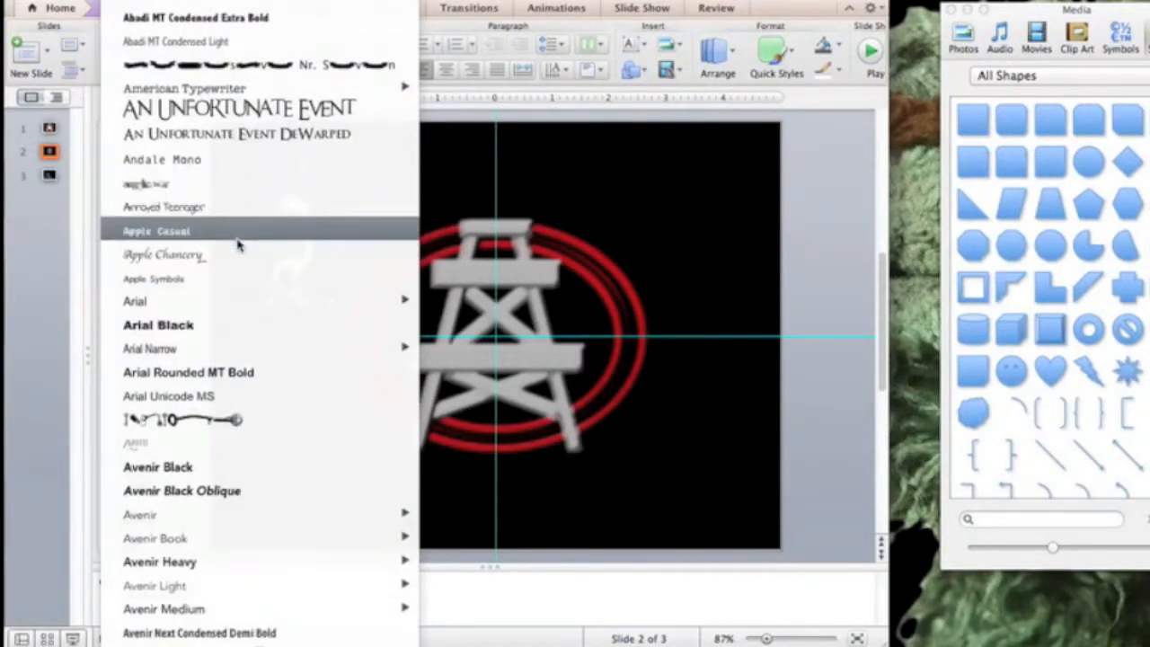
pyautogui.scroll(-15, 238, 246)
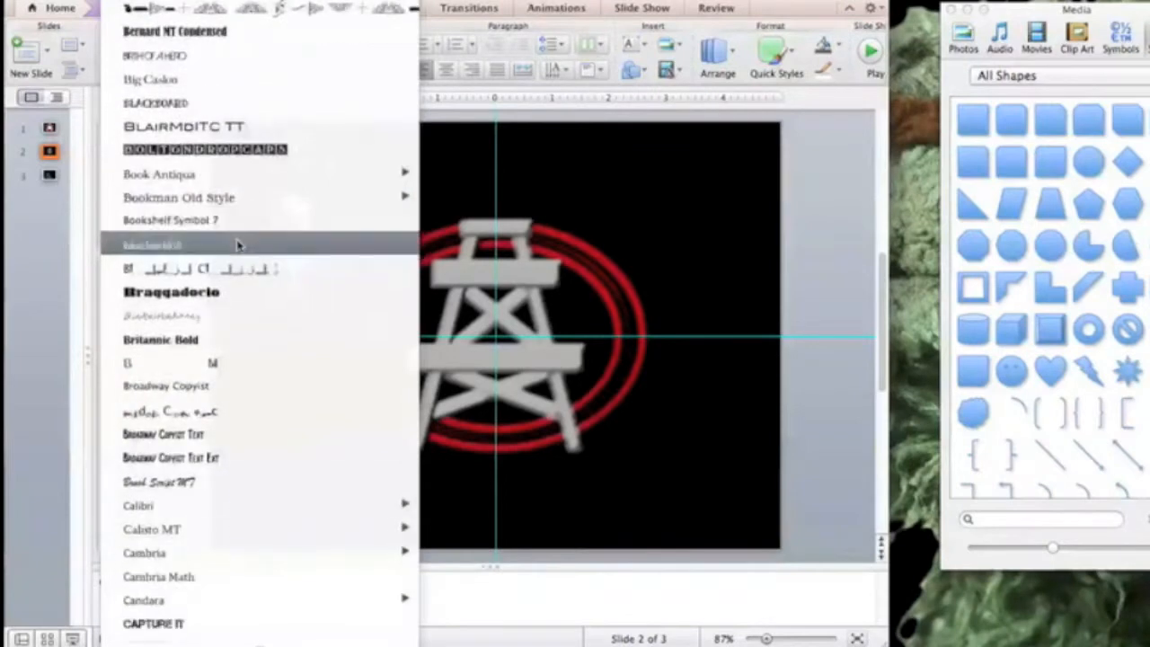
pyautogui.scroll(-3, 238, 244)
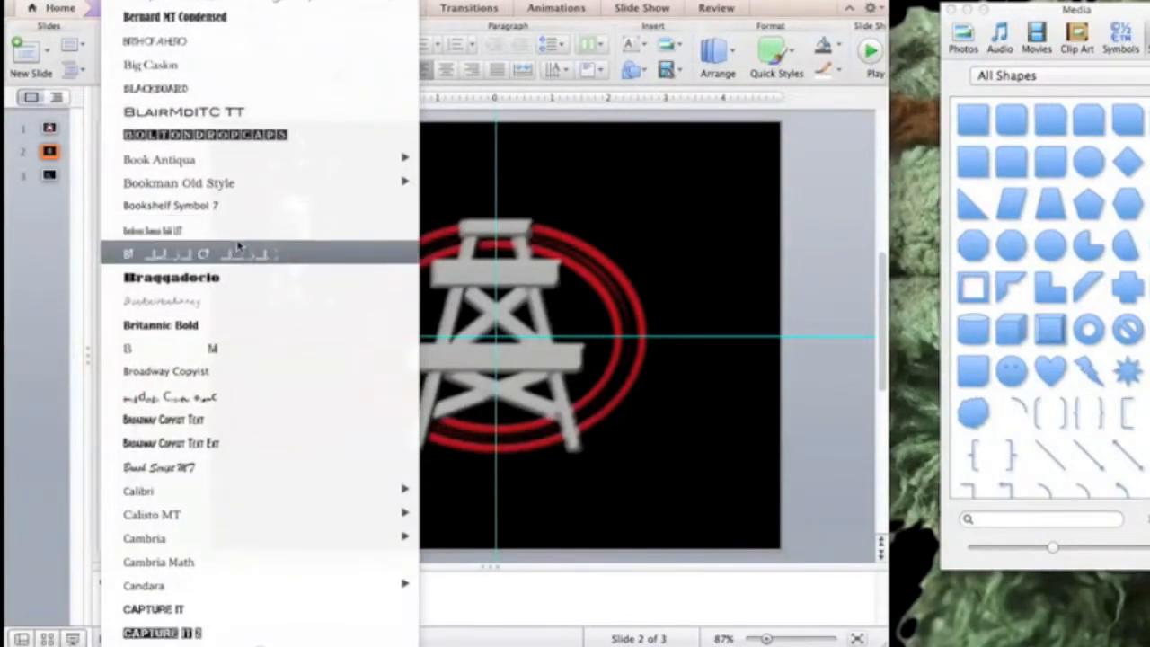
pyautogui.scroll(-8, 238, 244)
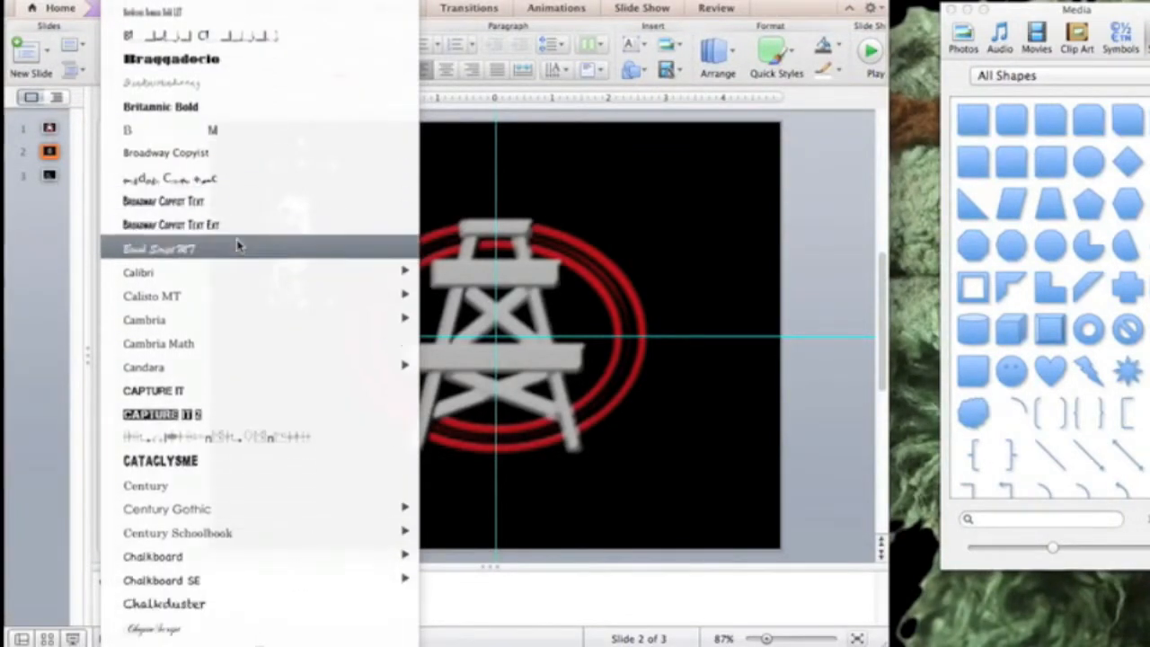
pyautogui.scroll(-8, 238, 244)
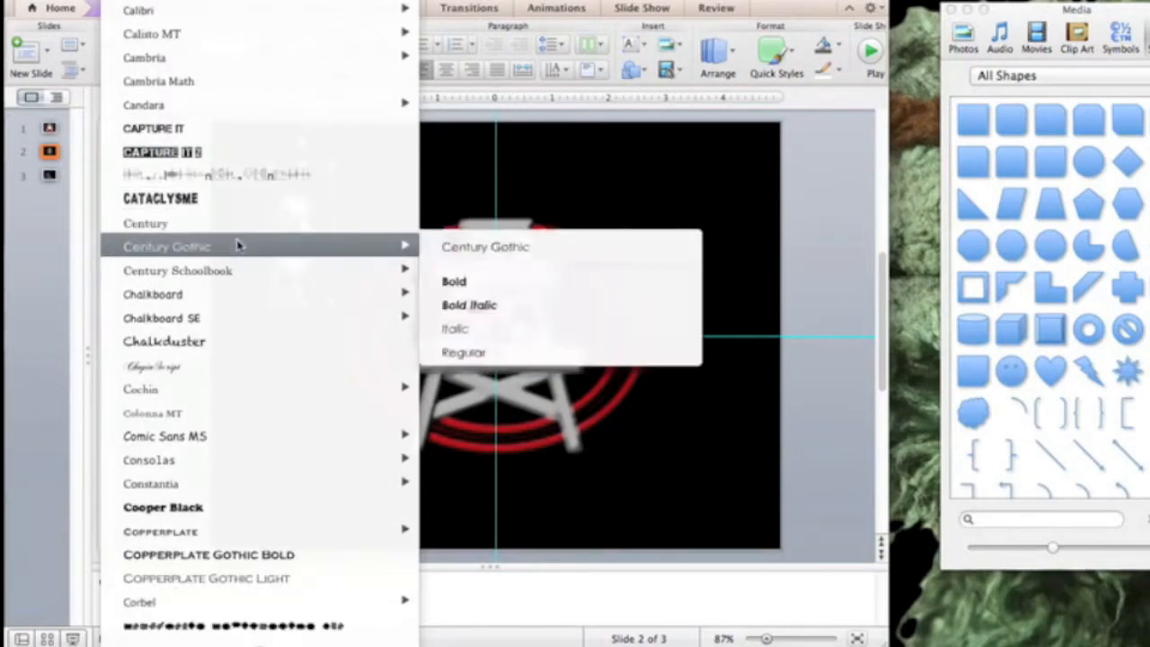
pyautogui.scroll(-6, 238, 245)
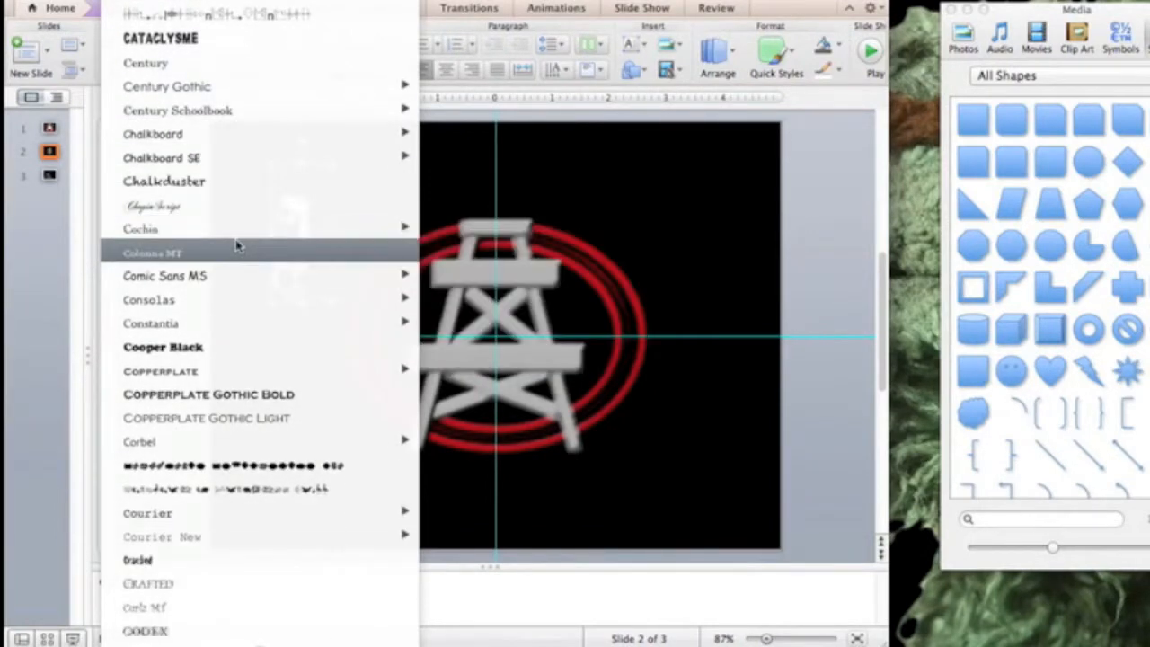
pyautogui.scroll(-12, 238, 245)
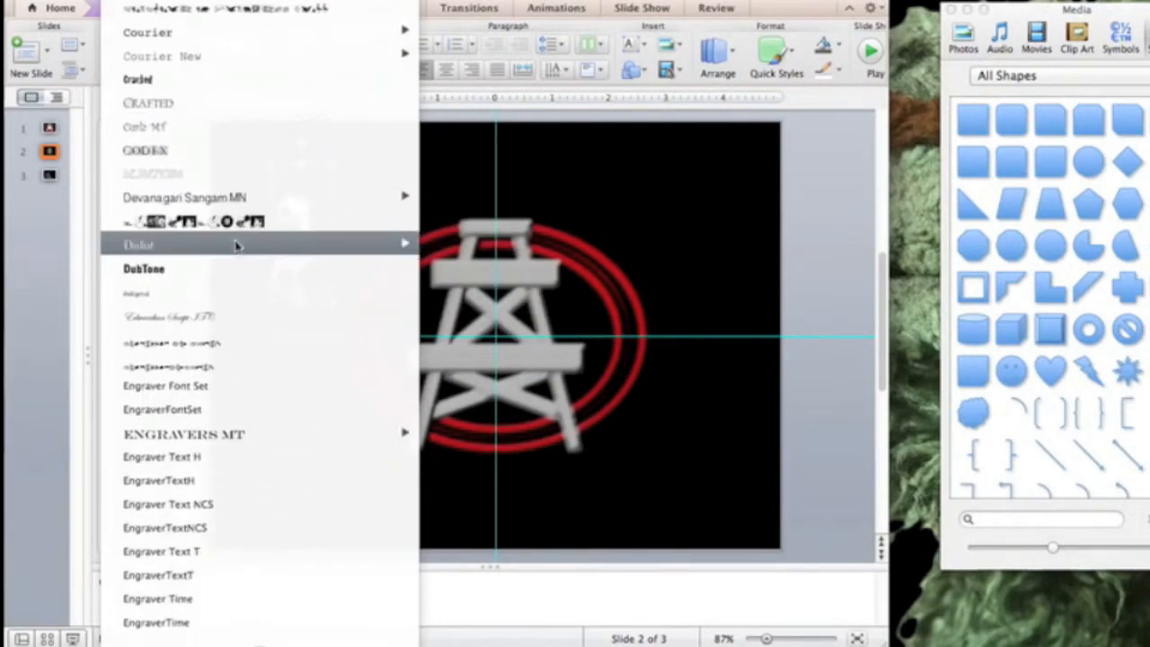
pyautogui.scroll(-1, 238, 244)
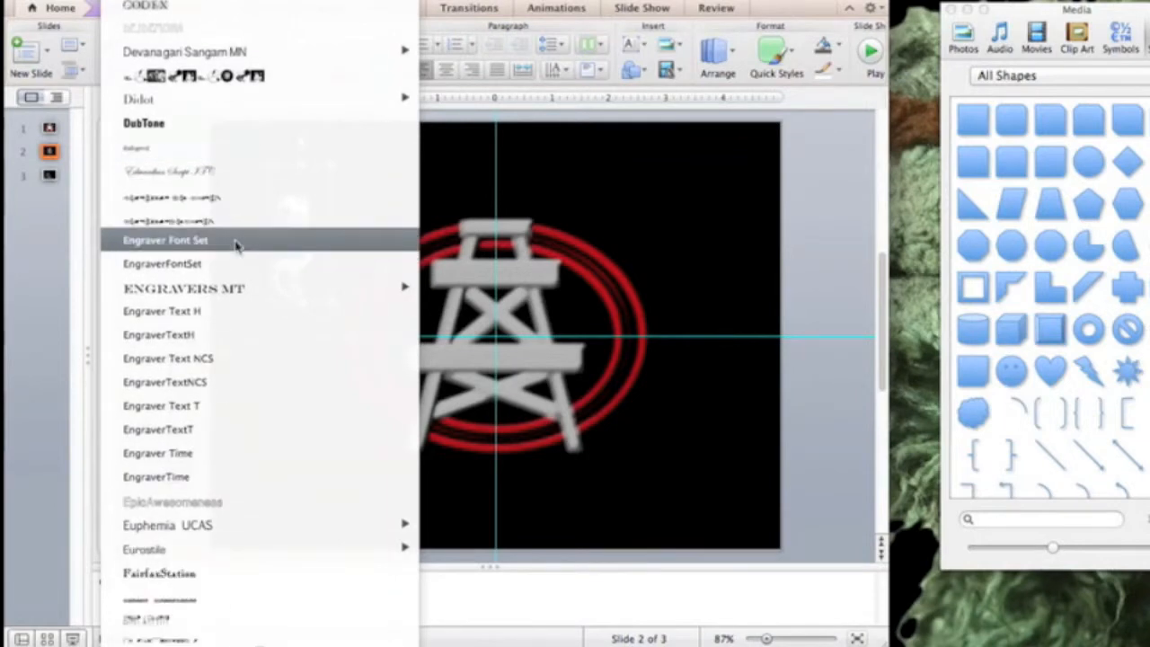
pyautogui.scroll(-20, 239, 245)
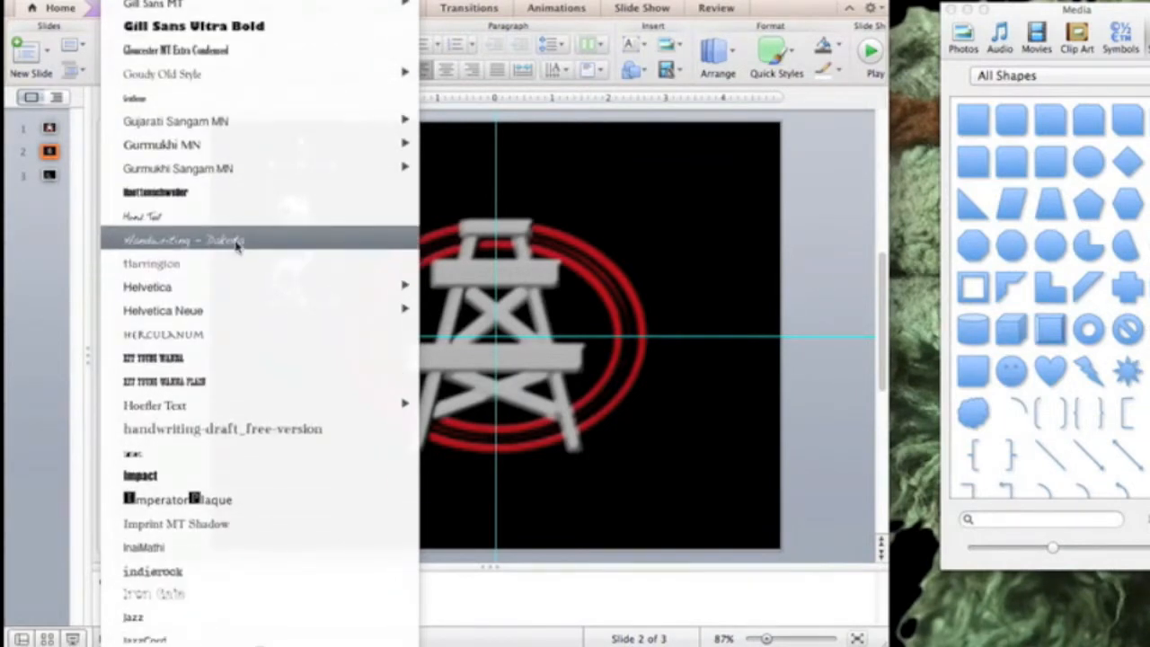
pyautogui.scroll(-1, 238, 247)
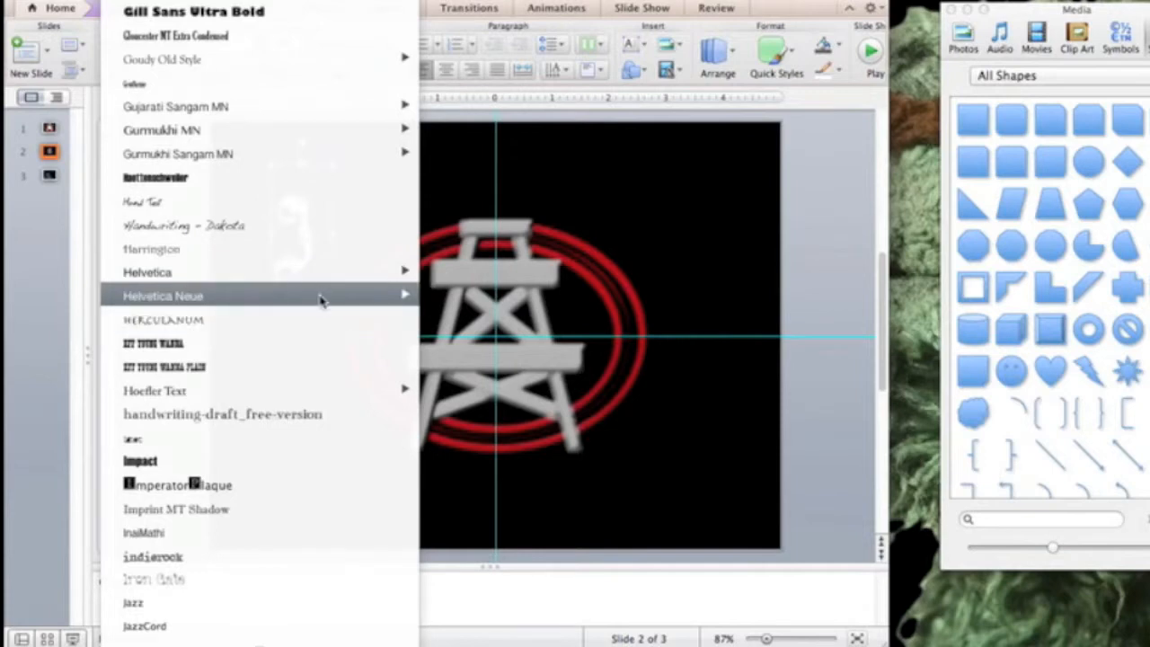
pyautogui.click(254, 343)
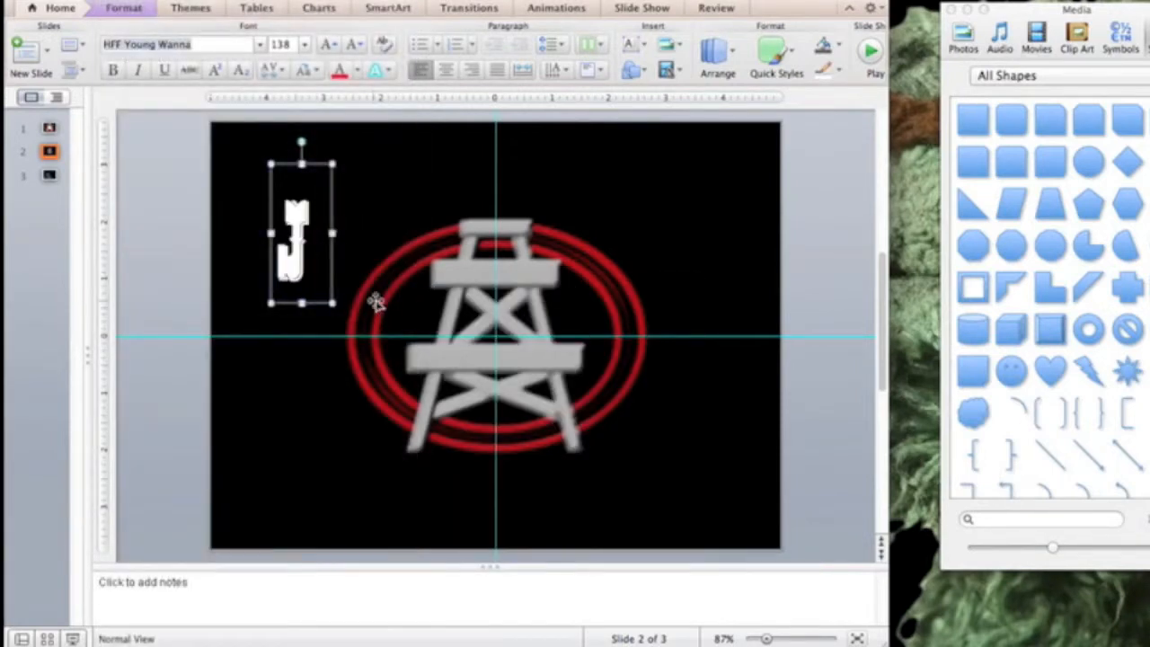
# - Switch the J to HFF Young Wanna Plain, then to Medicine Show Caps
pyautogui.click(262, 46)
pyautogui.scroll(-20, 203, 328)
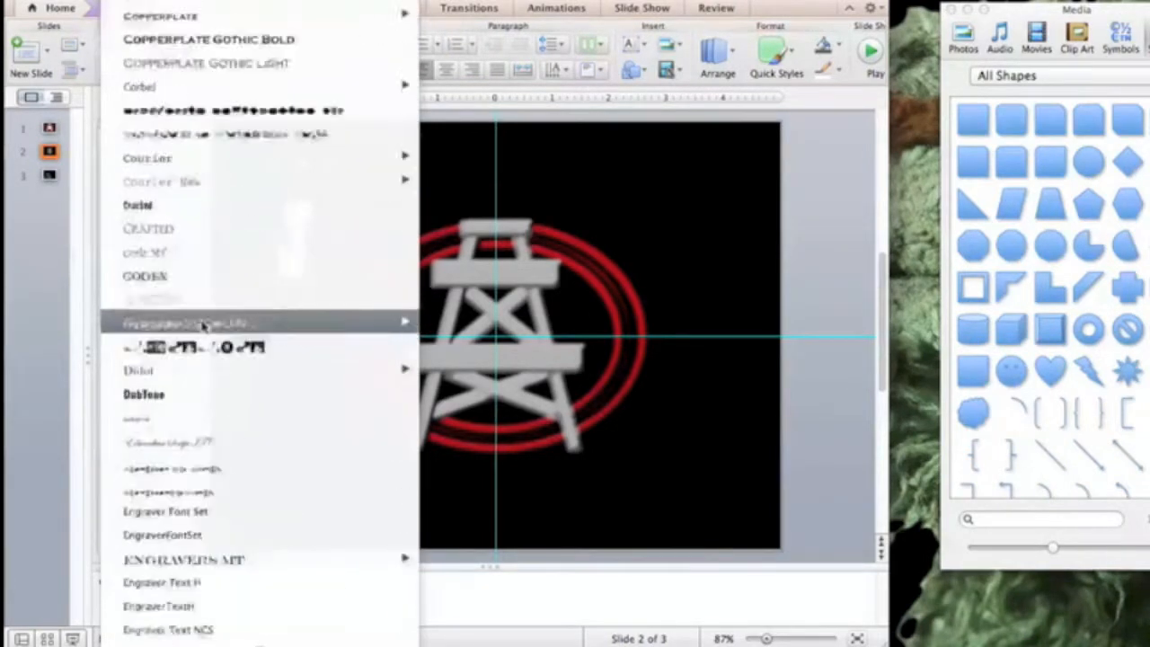
pyautogui.scroll(-10, 203, 327)
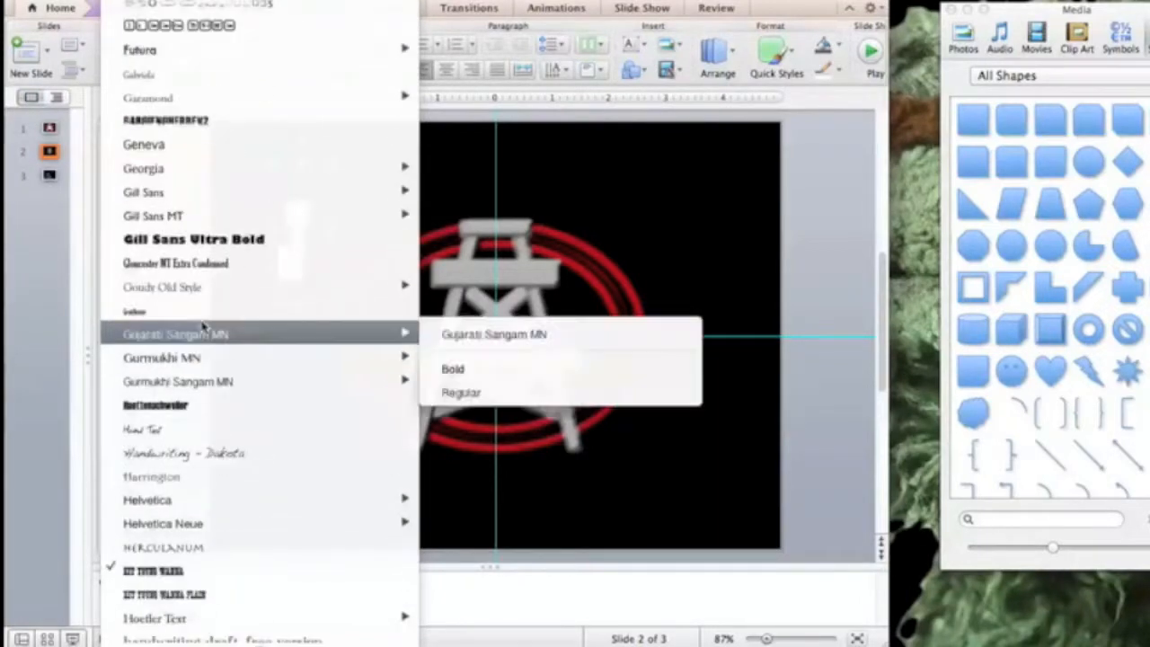
pyautogui.click(191, 407)
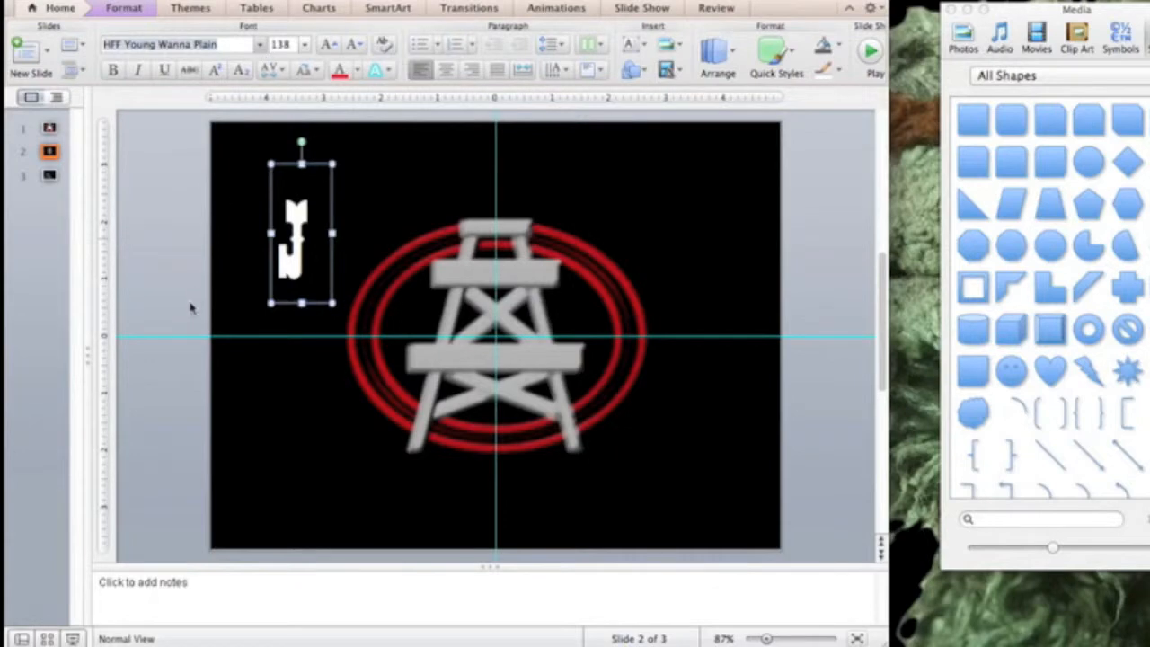
pyautogui.scroll(-20, 198, 311)
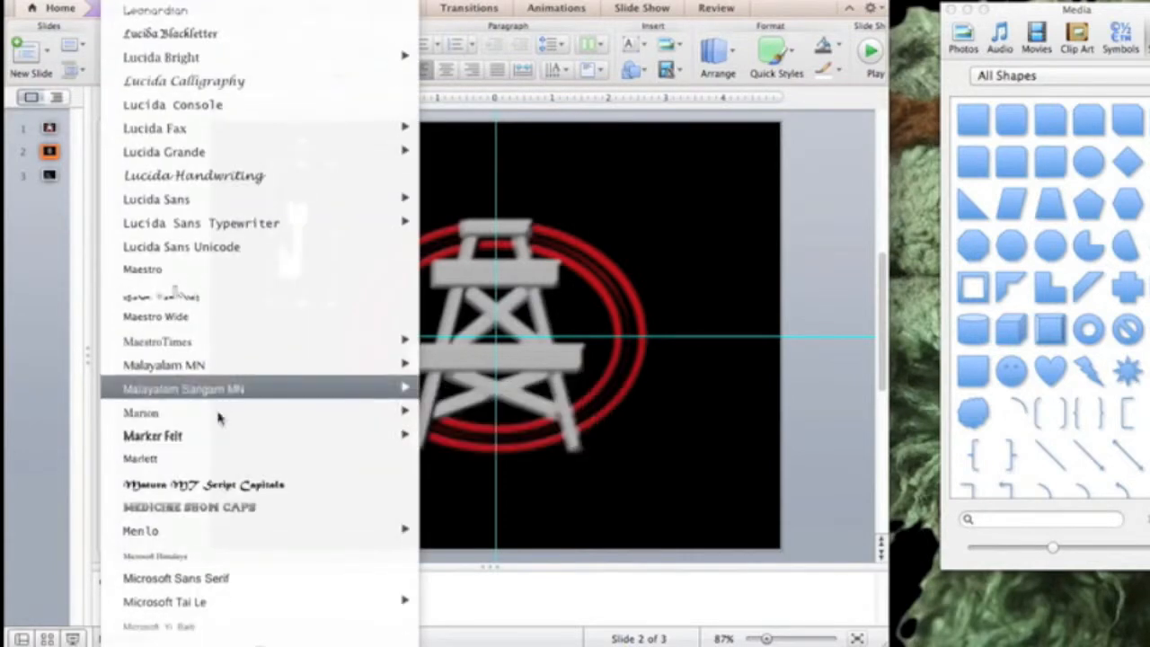
pyautogui.click(216, 507)
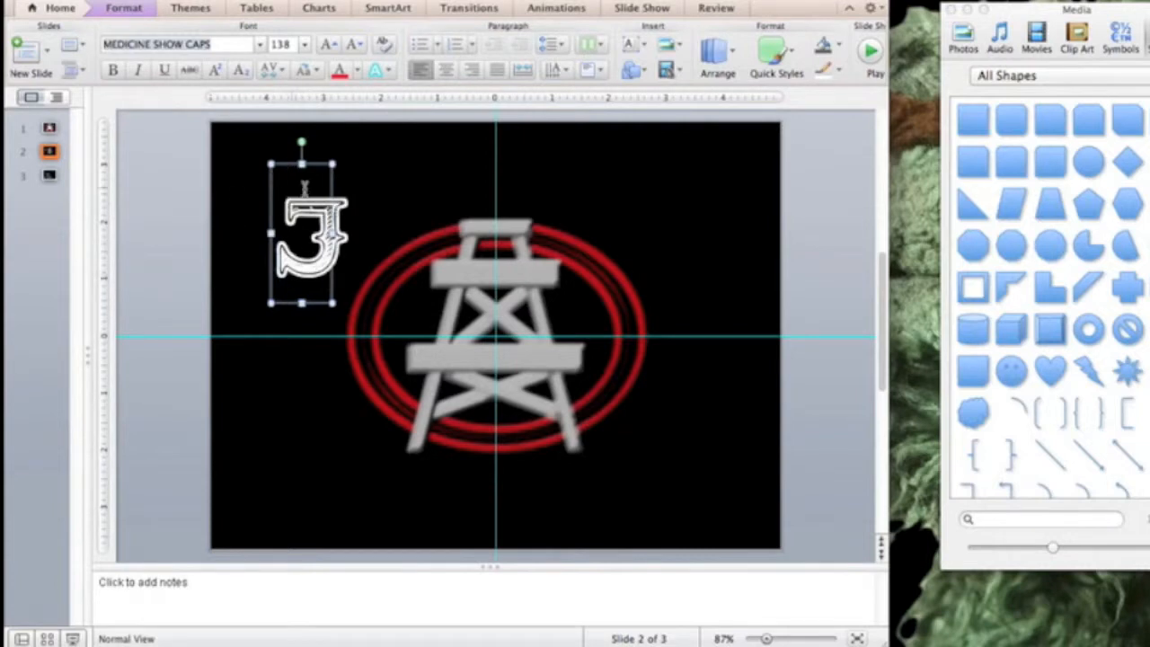
# - Widen the J text box and raise the font size to 199 pt
pyautogui.moveTo(332, 233); pyautogui.dragTo(368, 233)
pyautogui.click(326, 45)
pyautogui.click(326, 45)
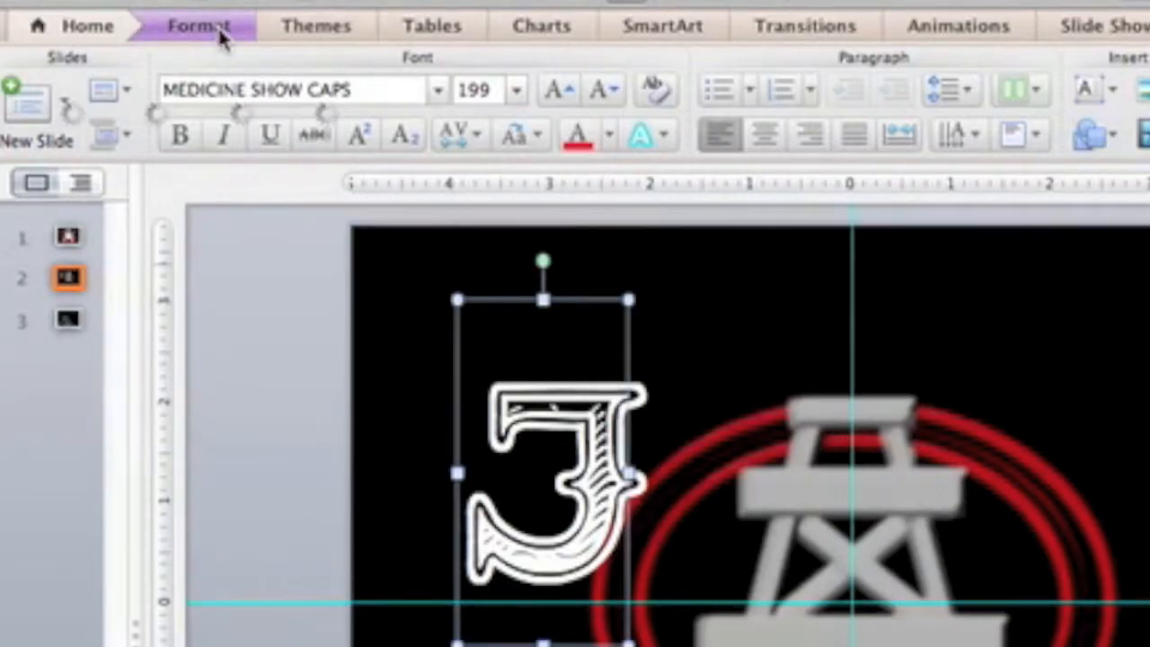
# - Try the light-blue and textured gold-green WordArt styles on the J
pyautogui.click(216, 29)
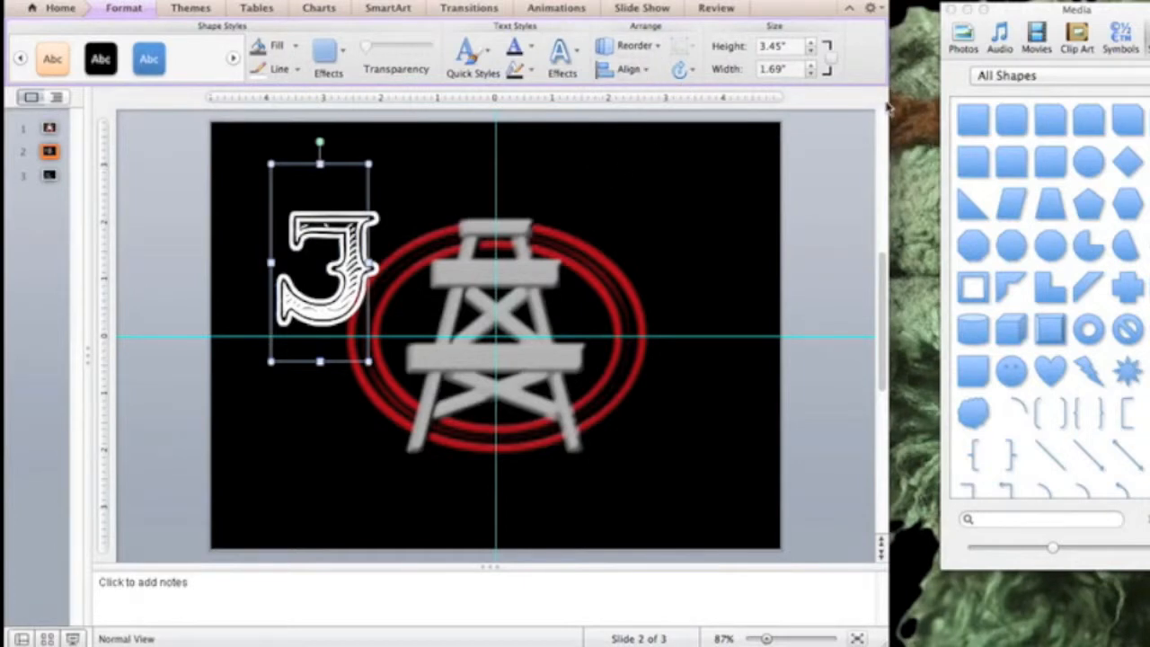
pyautogui.moveTo(888, 97); pyautogui.dragTo(997, 99)
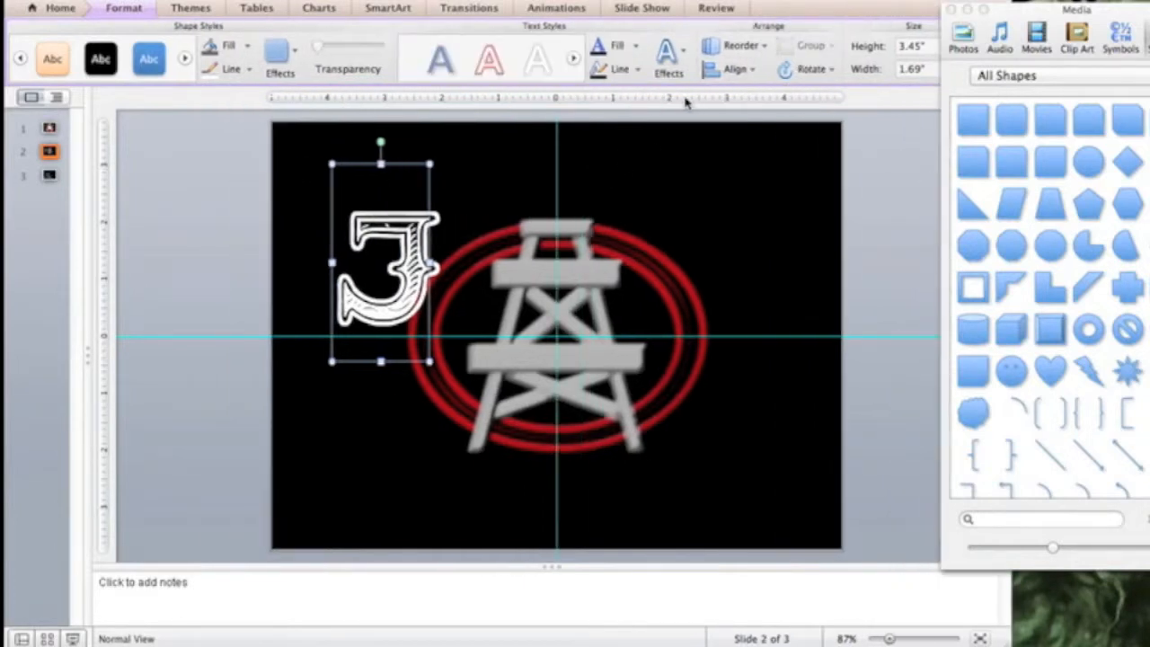
pyautogui.click(493, 89)
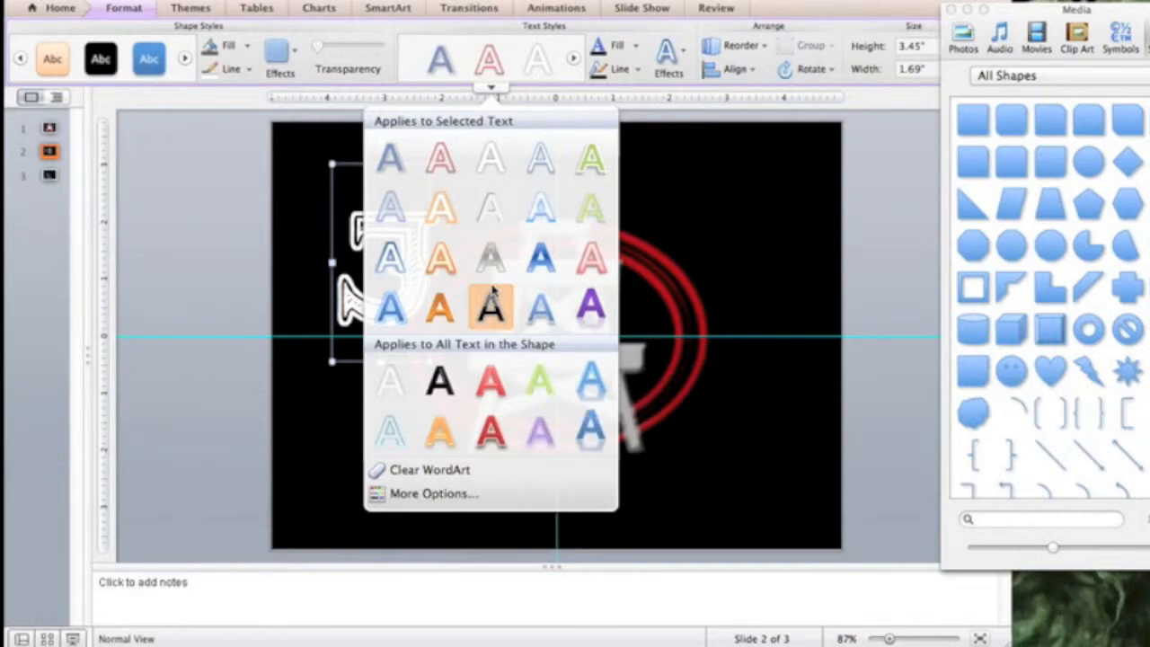
pyautogui.click(543, 212)
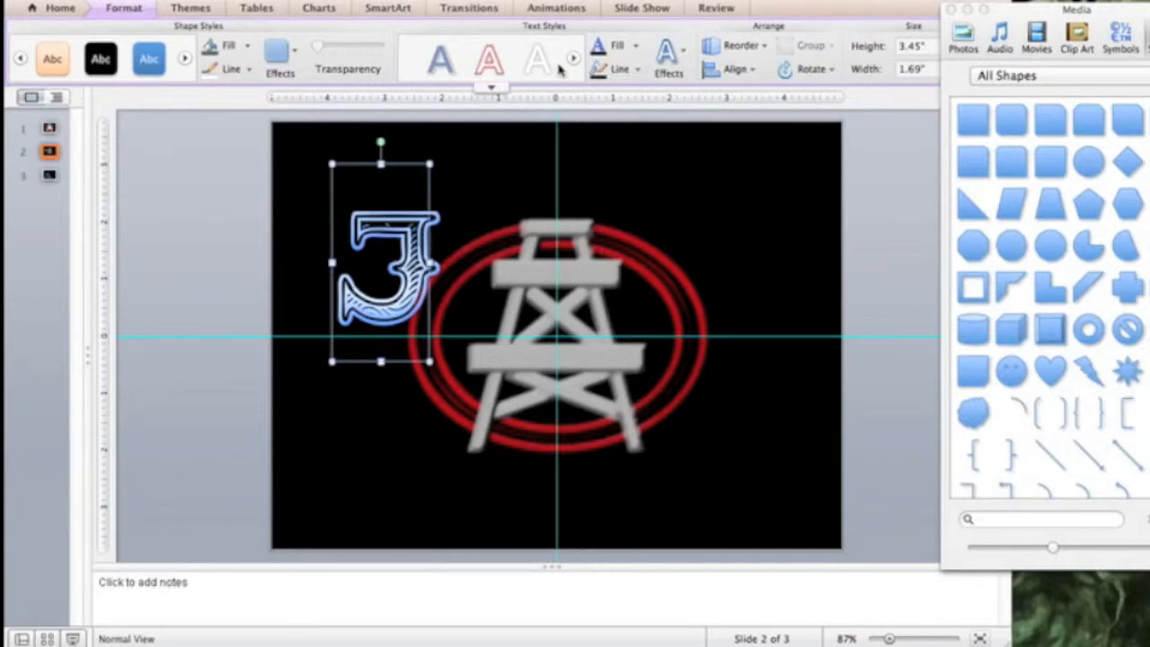
pyautogui.click(491, 87)
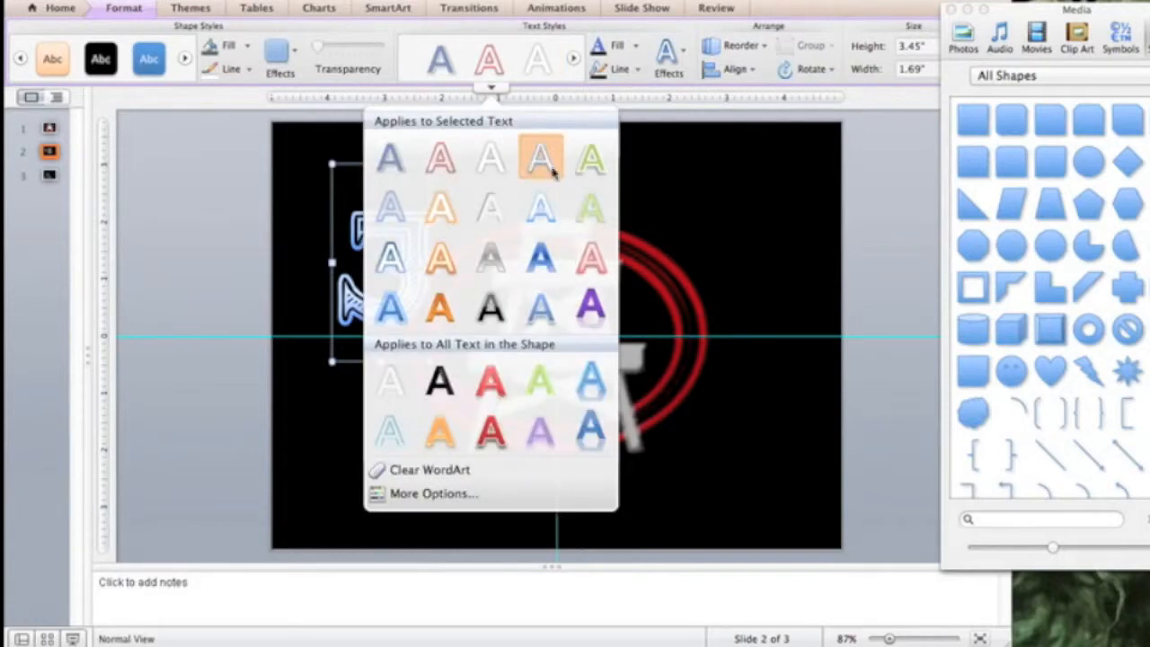
pyautogui.click(589, 208)
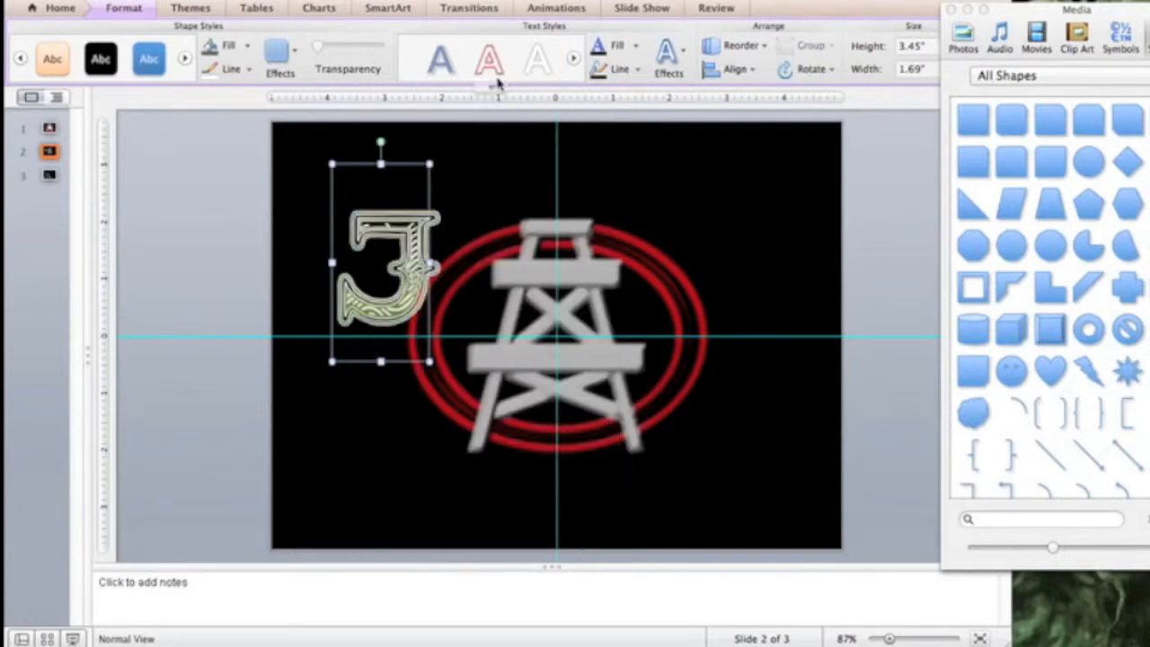
# - Apply the white-outlined WordArt style and move the J onto the derrick's left side
pyautogui.click(574, 59)
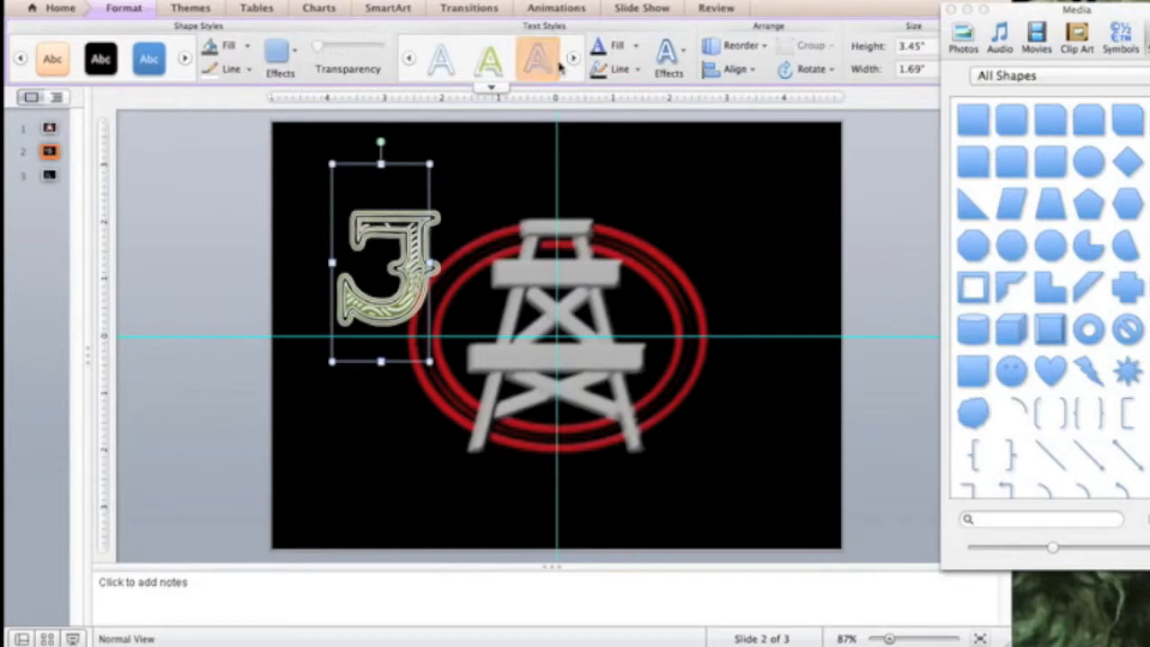
pyautogui.click(491, 87)
pyautogui.click(500, 270)
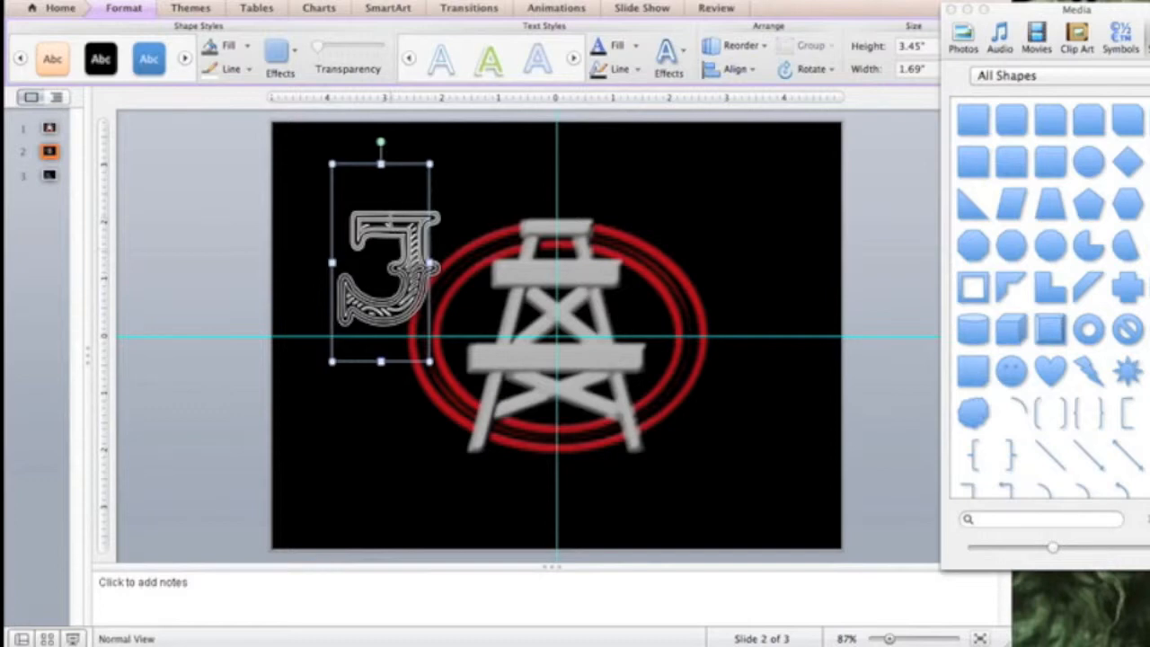
pyautogui.moveTo(372, 177); pyautogui.dragTo(440, 209)
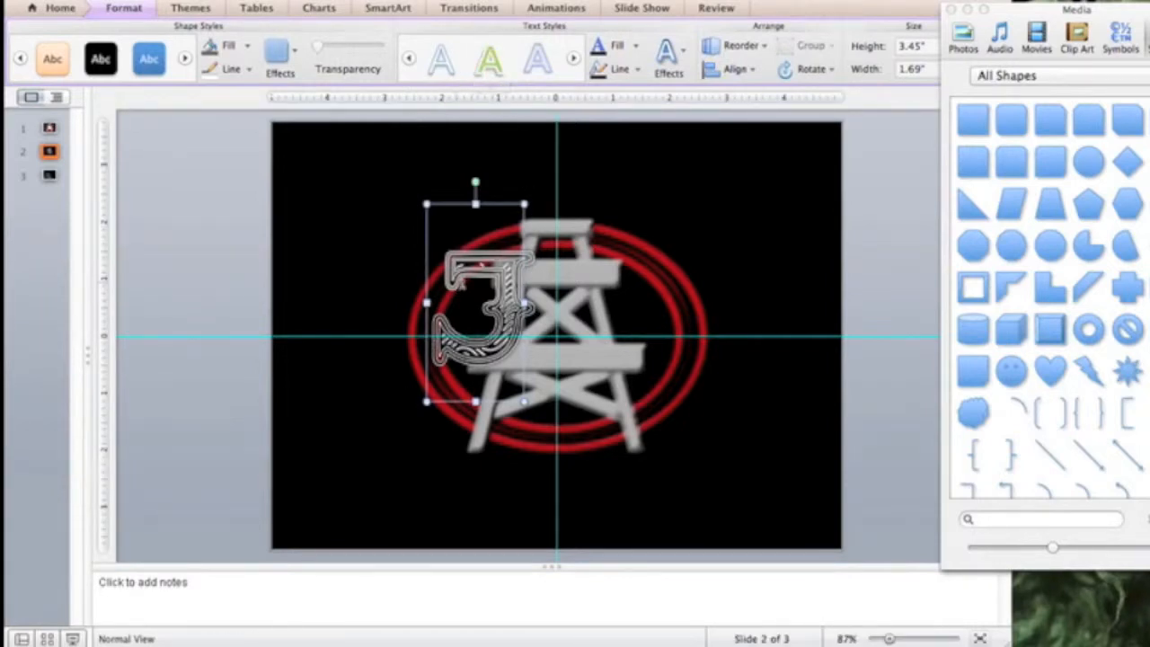
# - Open Format Text for the J and show its text outline settings
pyautogui.rightClick(426, 204)
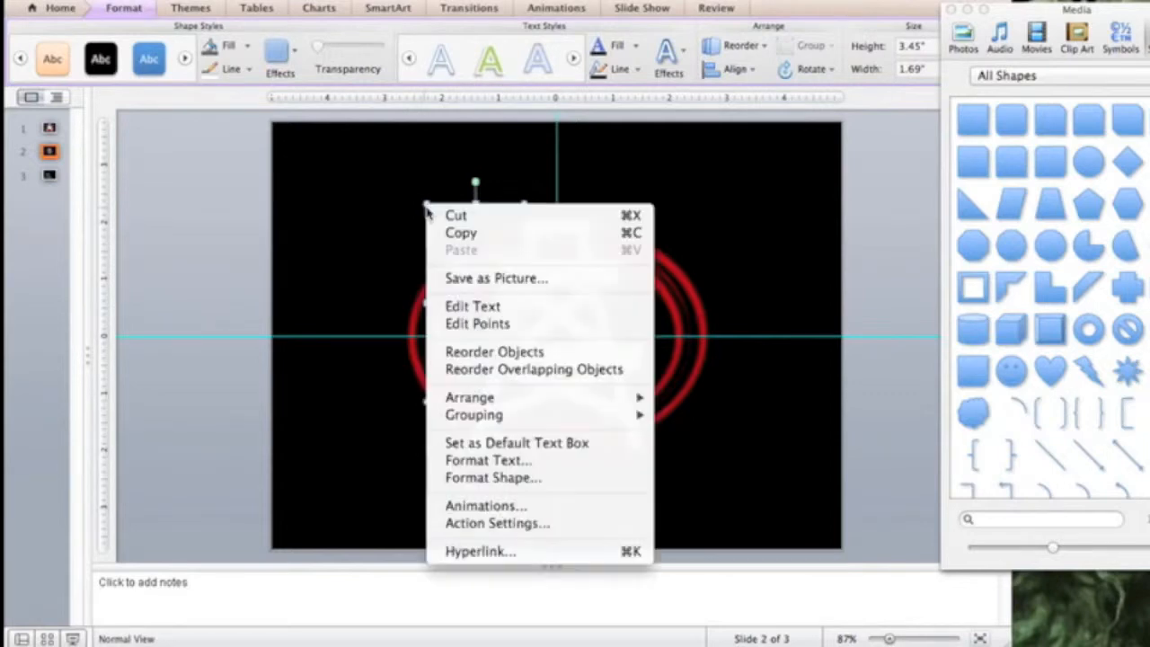
pyautogui.click(509, 464)
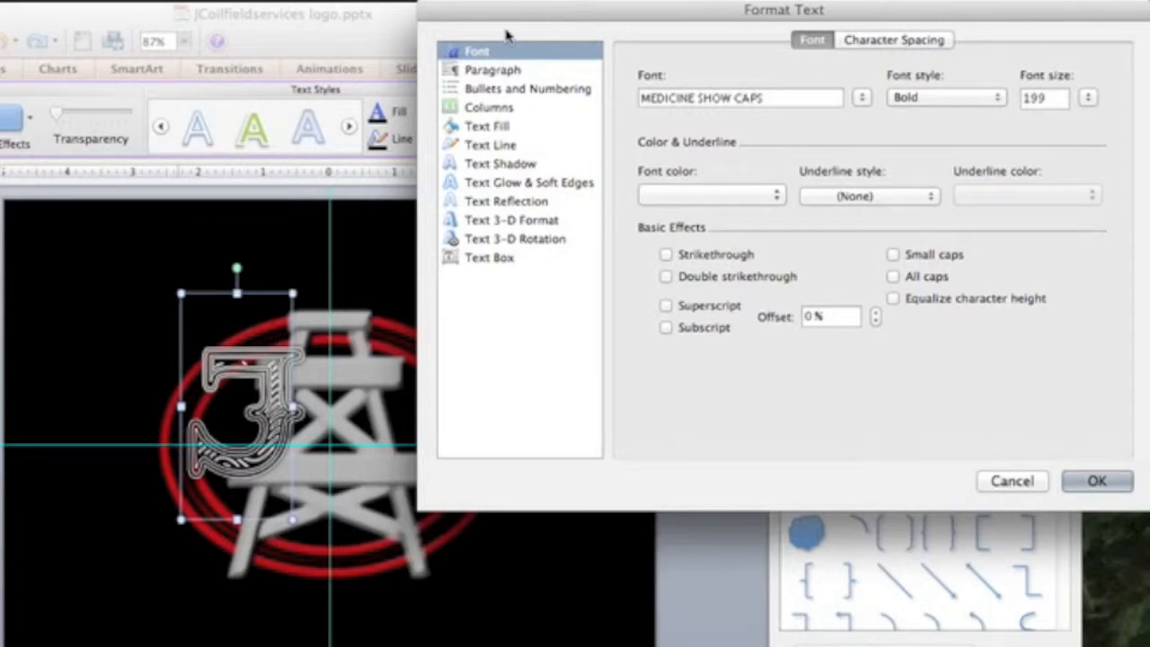
pyautogui.click(492, 147)
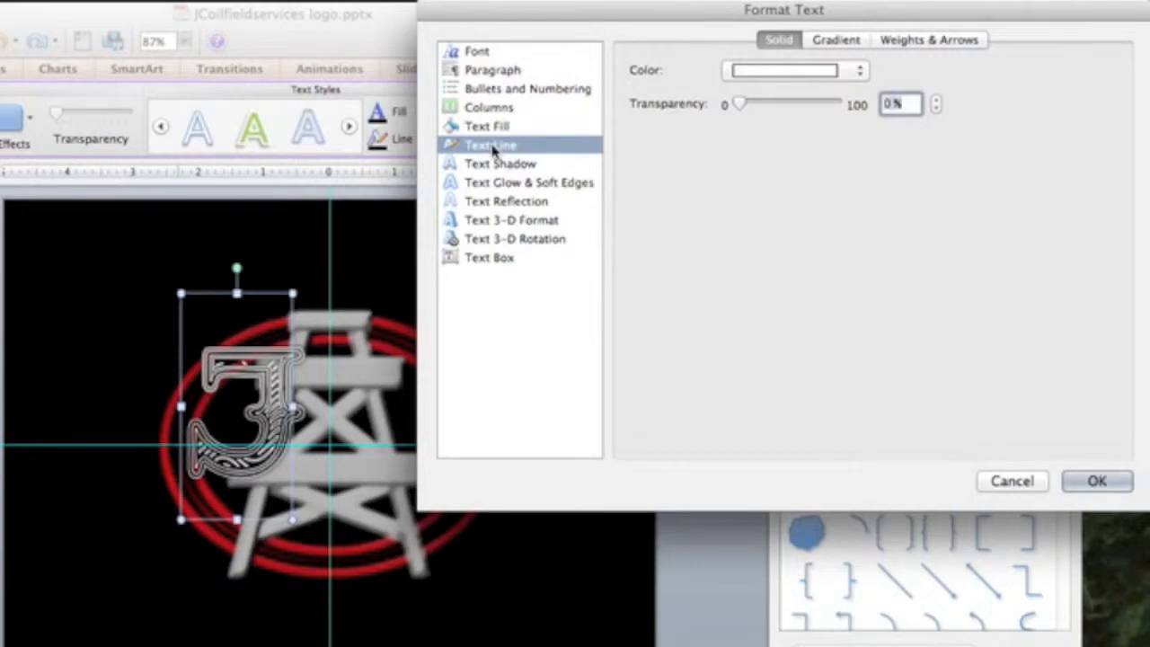
# - Look through the J's shadow, glow, reflection and 3-D format settings
pyautogui.click(494, 163)
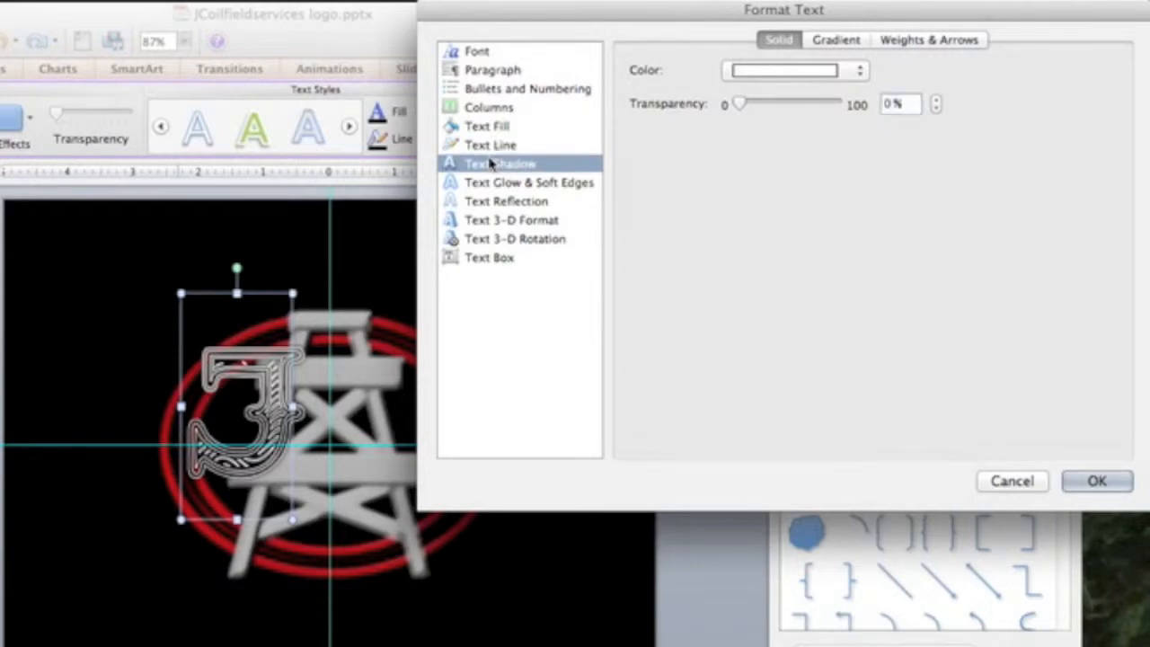
pyautogui.click(490, 183)
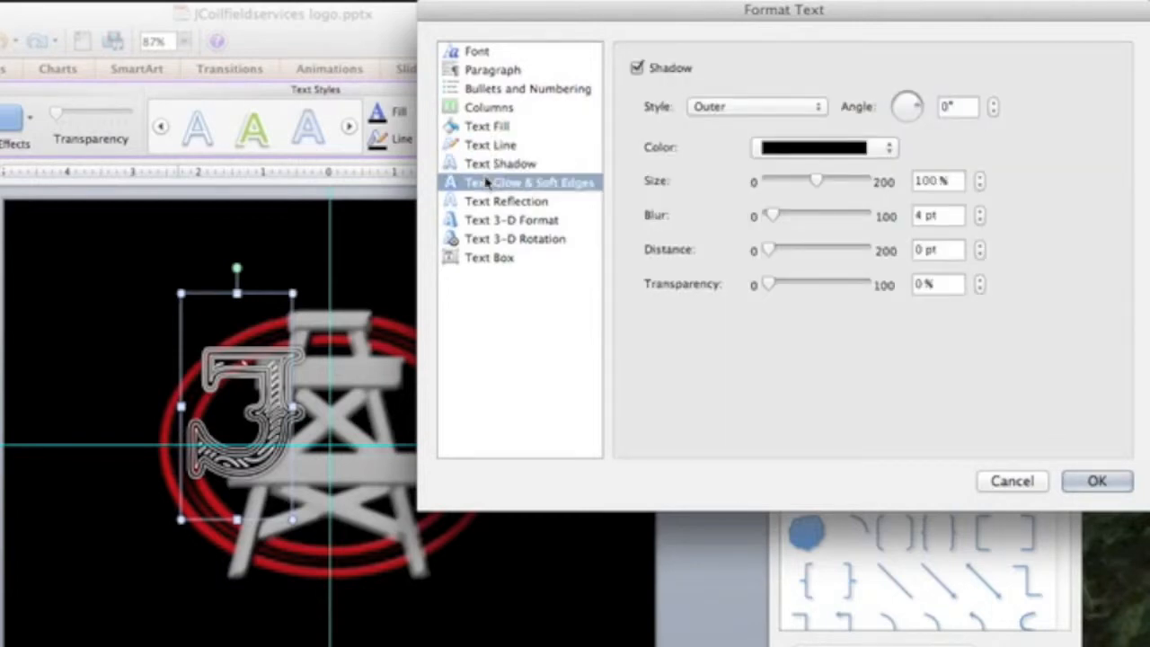
pyautogui.click(486, 201)
pyautogui.click(485, 222)
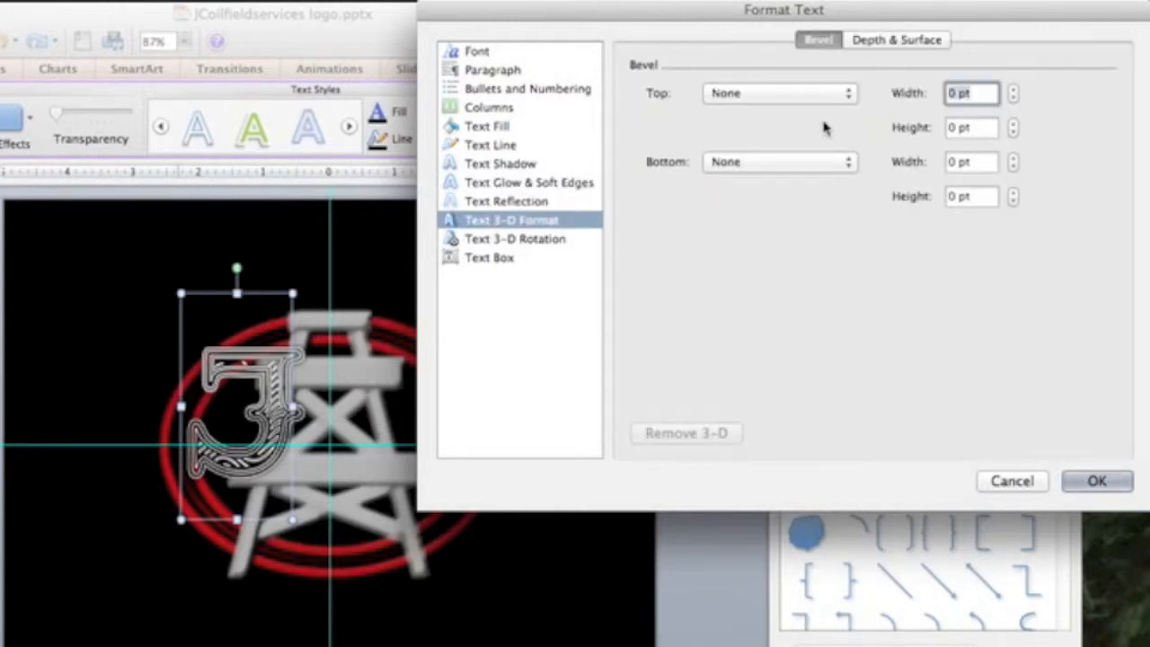
# - Give the J a Circle top bevel about 4.5 pt wide and 3 pt high
pyautogui.click(1016, 89)
pyautogui.click(1016, 90)
pyautogui.click(1016, 90)
pyautogui.click(1015, 90)
pyautogui.click(1016, 90)
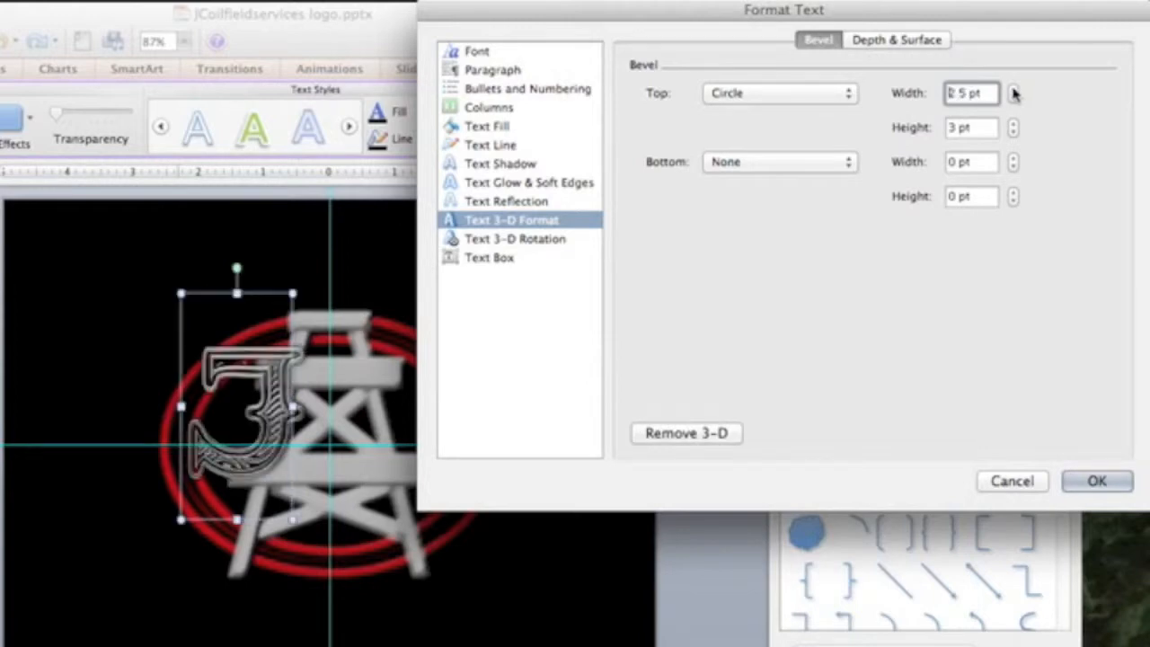
pyautogui.click(1013, 98)
pyautogui.click(1014, 89)
pyautogui.click(1014, 89)
pyautogui.click(1014, 90)
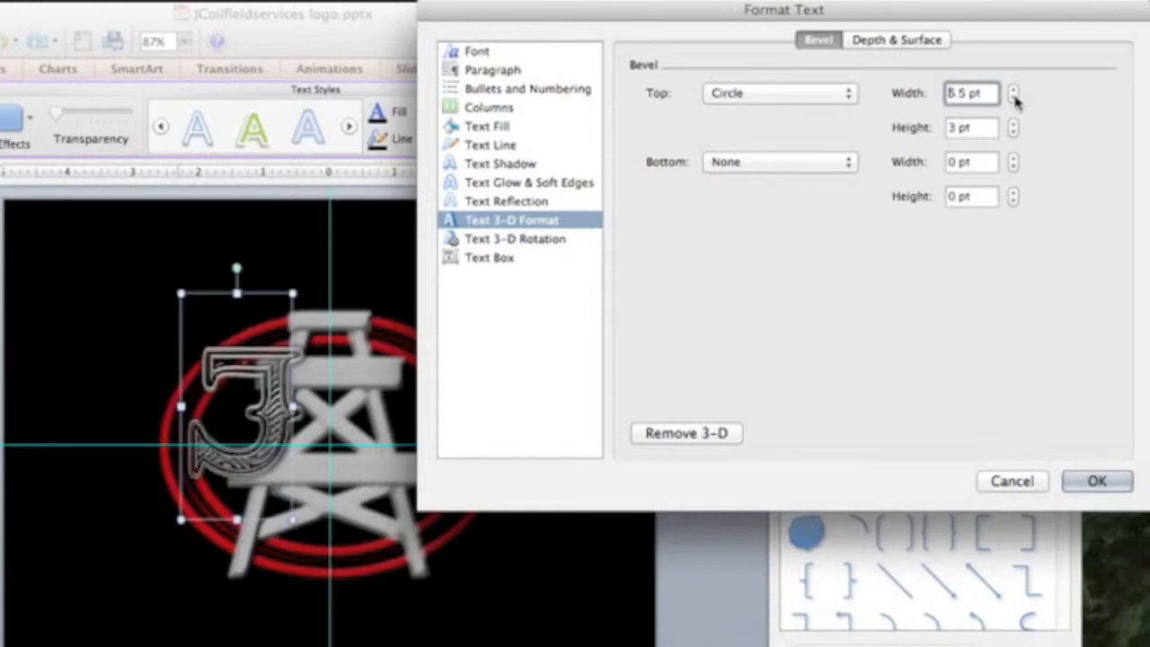
pyautogui.click(1013, 93)
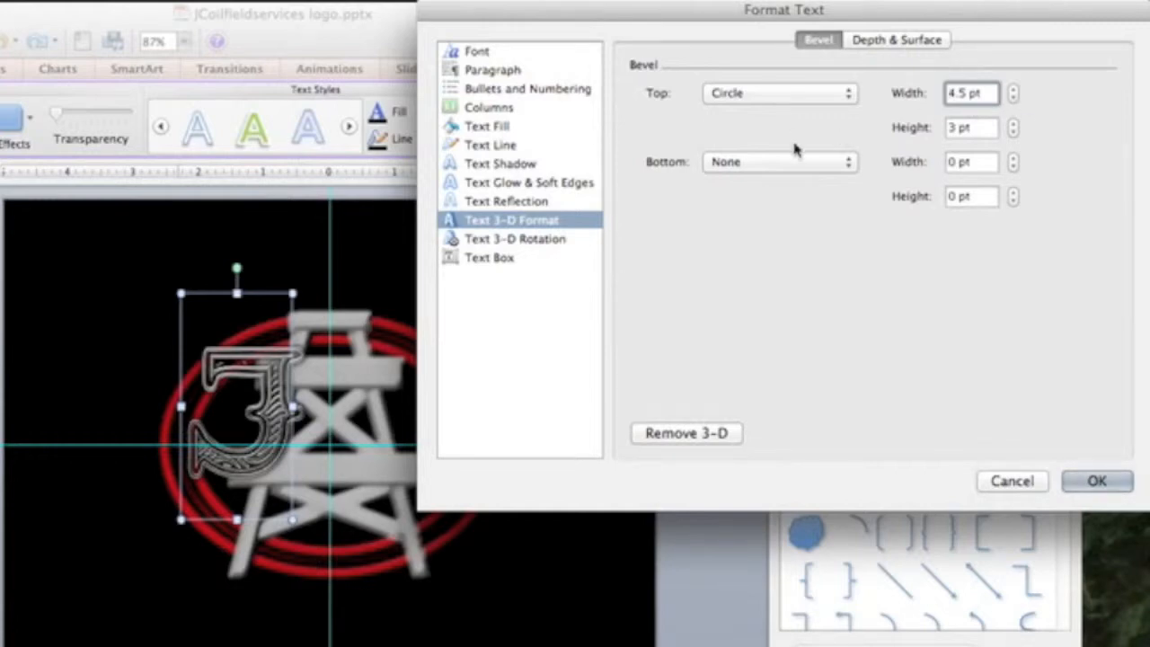
pyautogui.click(521, 166)
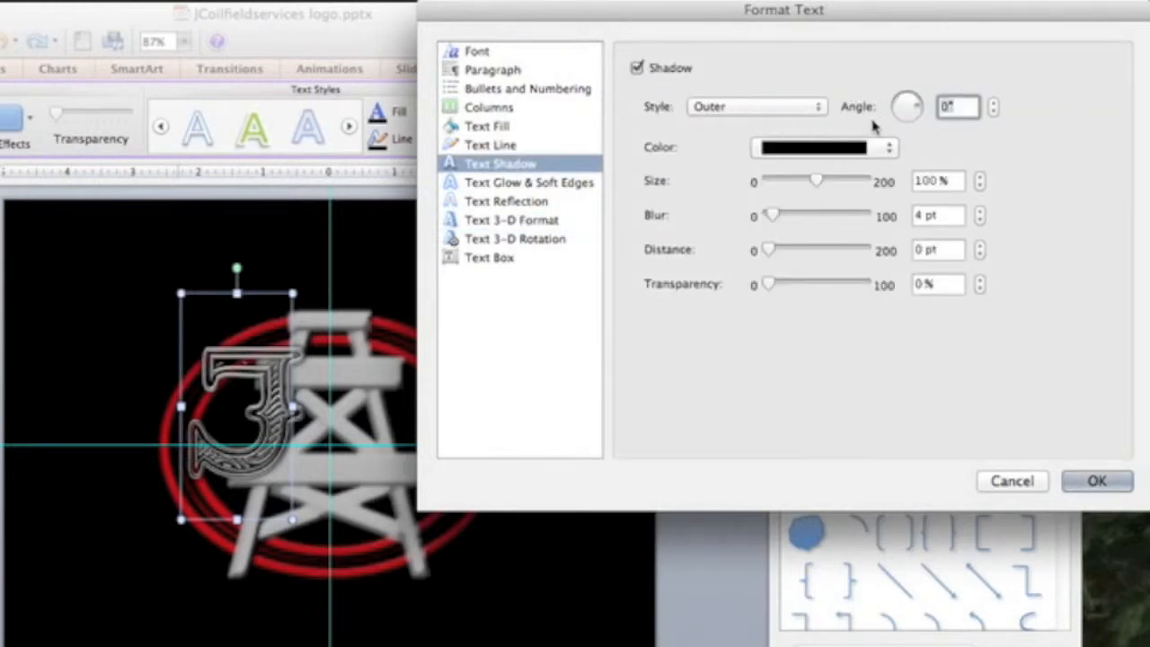
# - Keep an outer shadow on the J with 18.5 pt blur, 111% size, 10% transparency
pyautogui.click(791, 108)
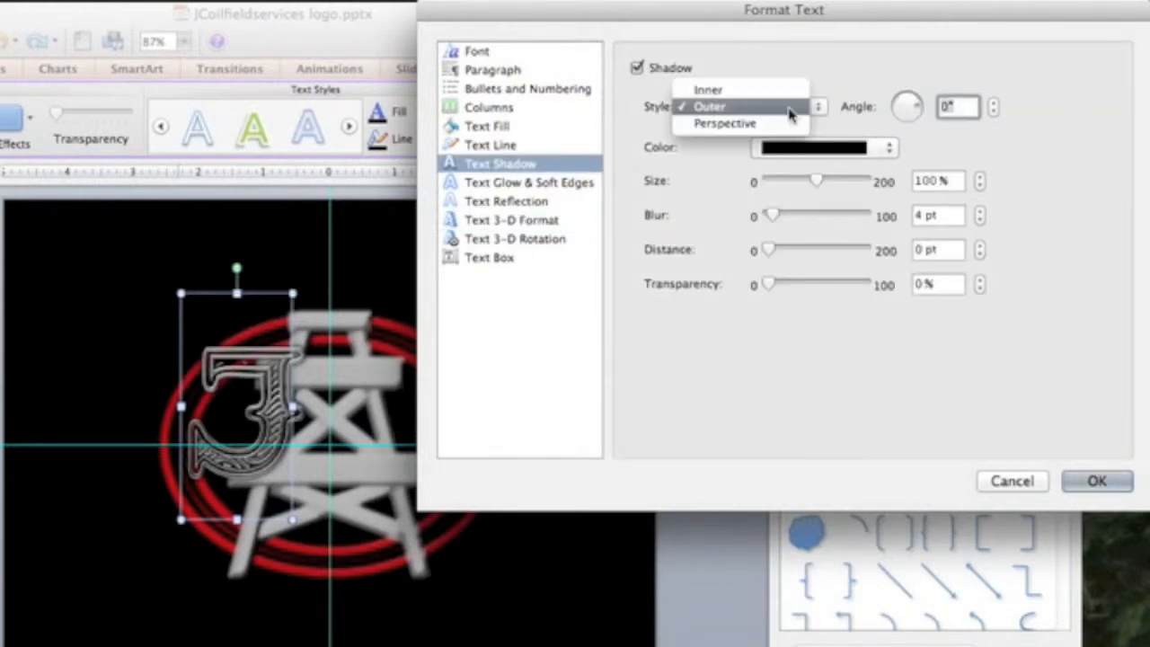
pyautogui.click(740, 91)
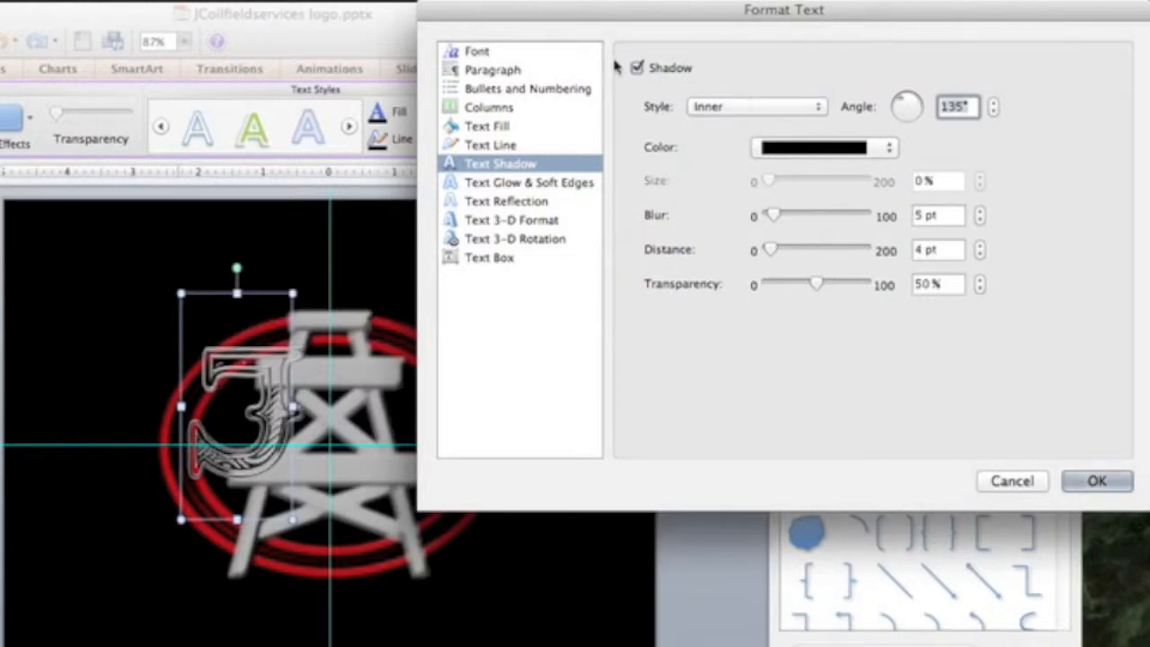
pyautogui.click(710, 106)
pyautogui.click(720, 126)
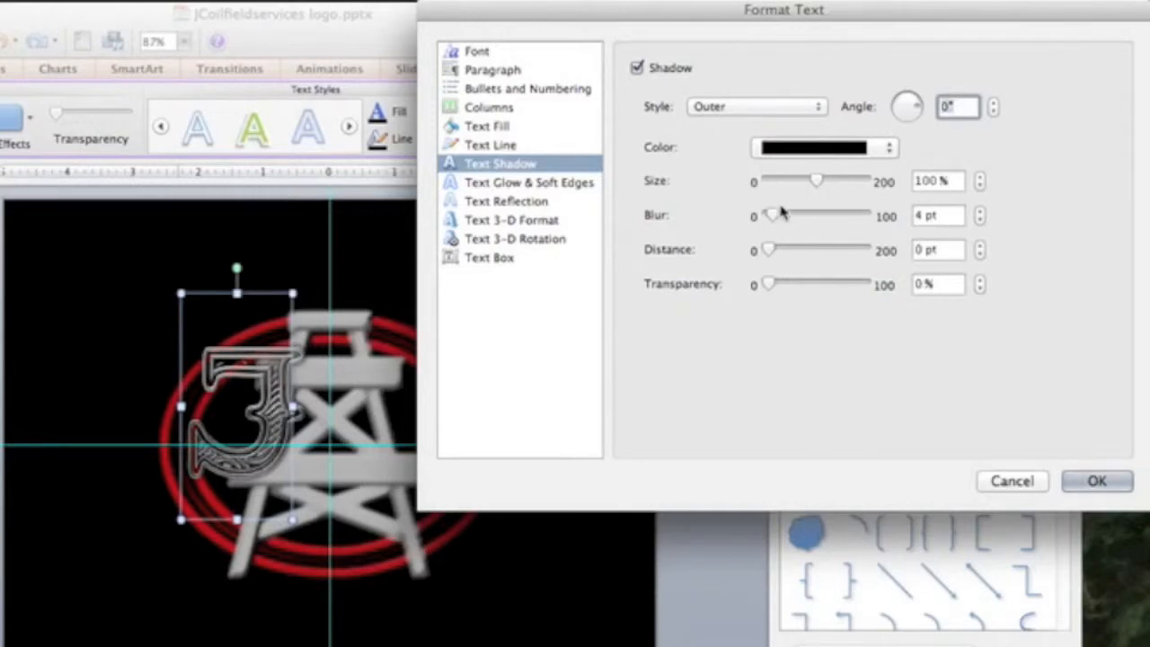
pyautogui.moveTo(778, 221)
pyautogui.mouseDown()
pyautogui.moveTo(799, 224)
pyautogui.moveTo(788, 221)
pyautogui.mouseUp()
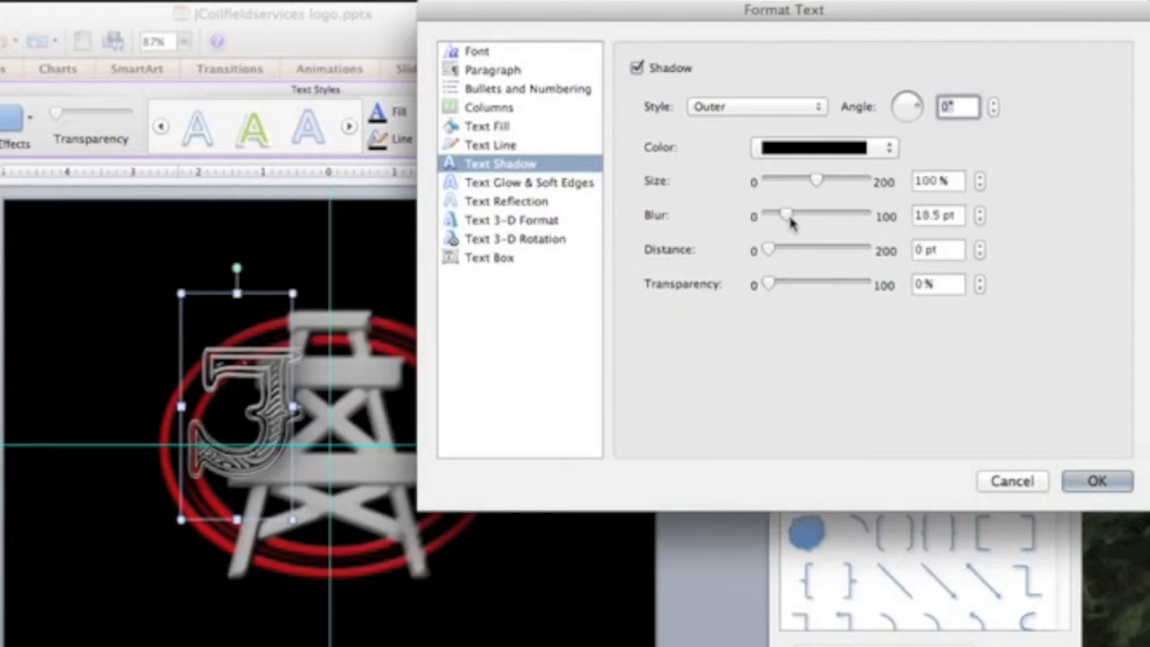
pyautogui.moveTo(818, 184); pyautogui.dragTo(822, 184)
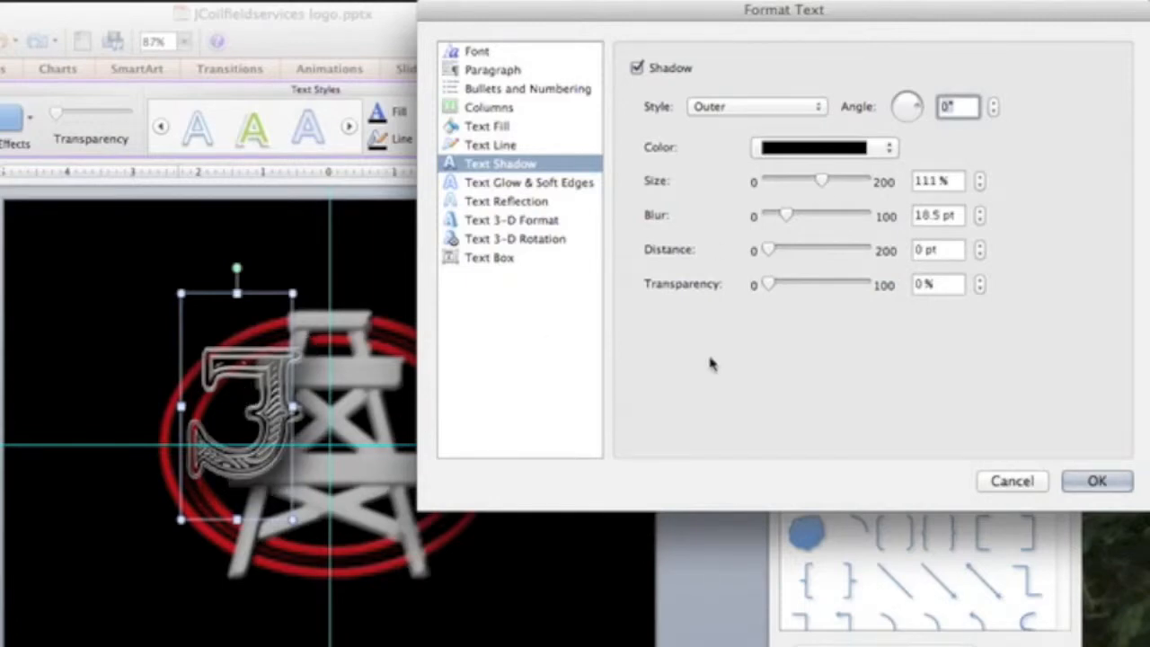
pyautogui.moveTo(770, 284); pyautogui.dragTo(781, 286)
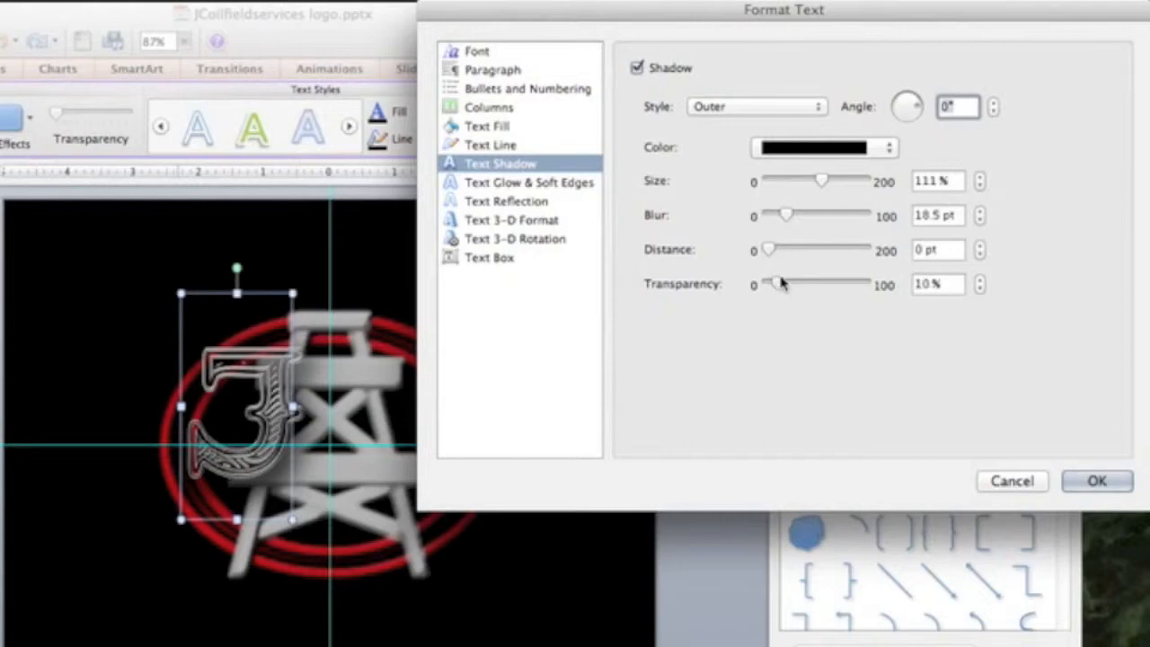
# - Try a linear gradient outline on the J with a black end stop
pyautogui.click(503, 127)
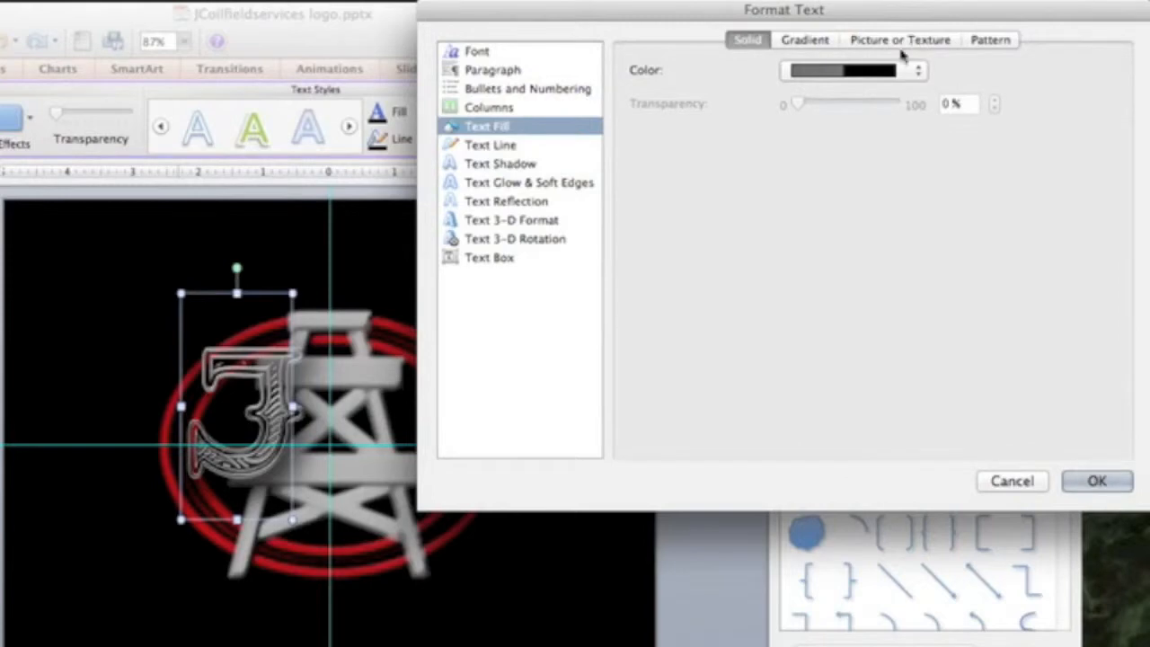
pyautogui.click(490, 145)
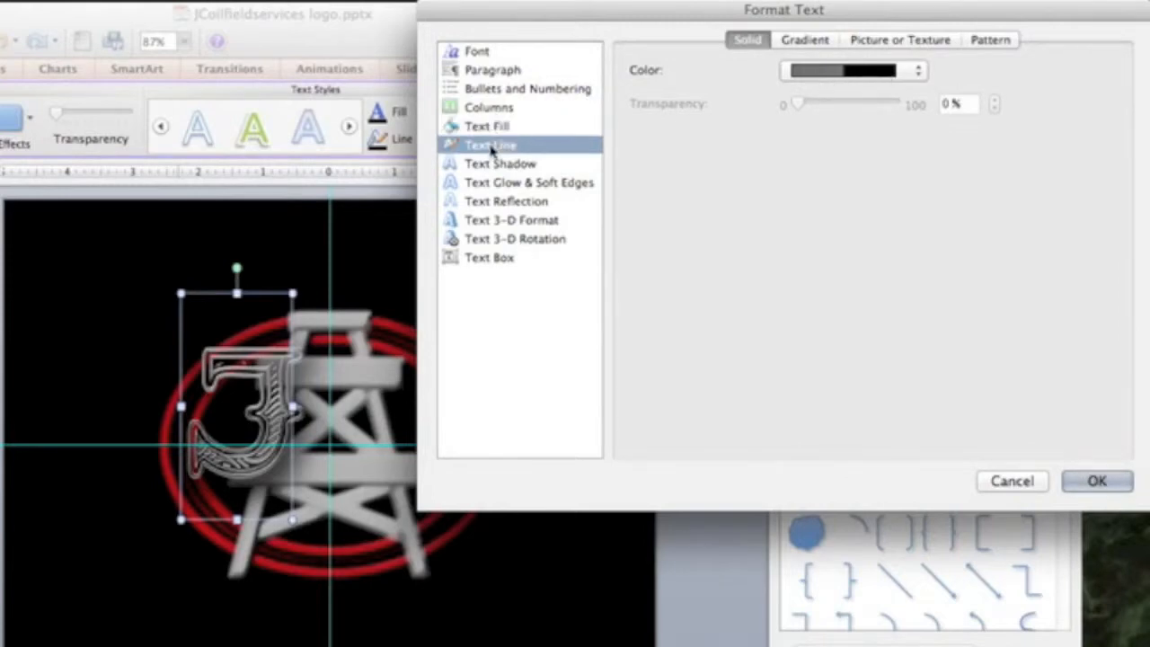
pyautogui.moveTo(738, 104); pyautogui.dragTo(652, 108)
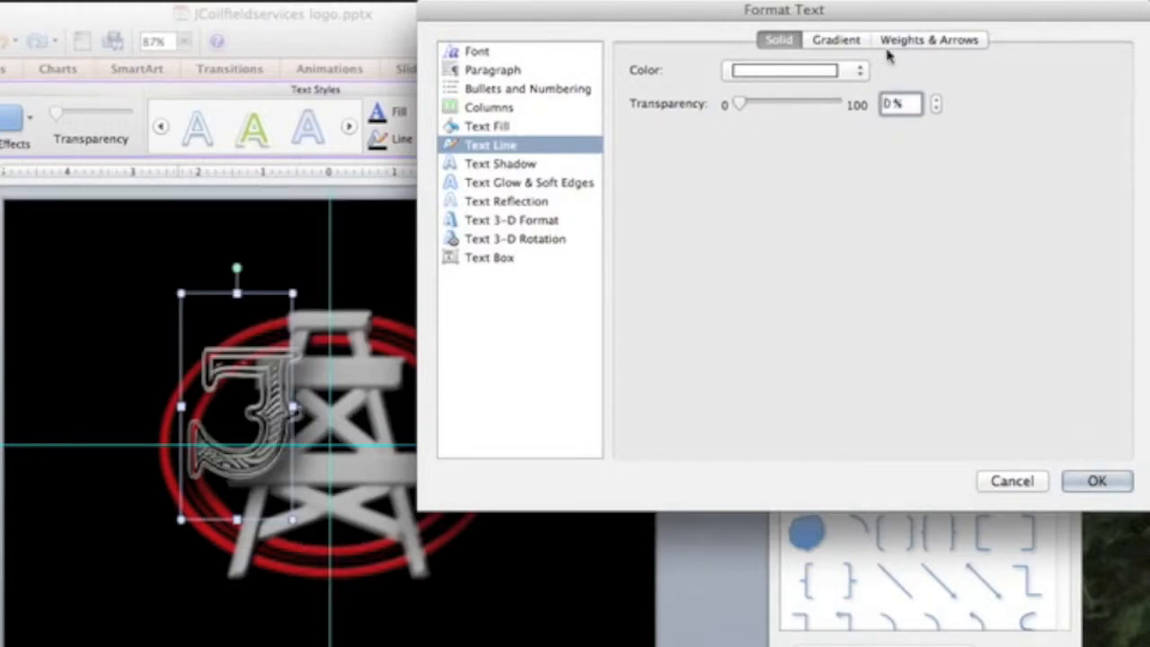
pyautogui.click(858, 71)
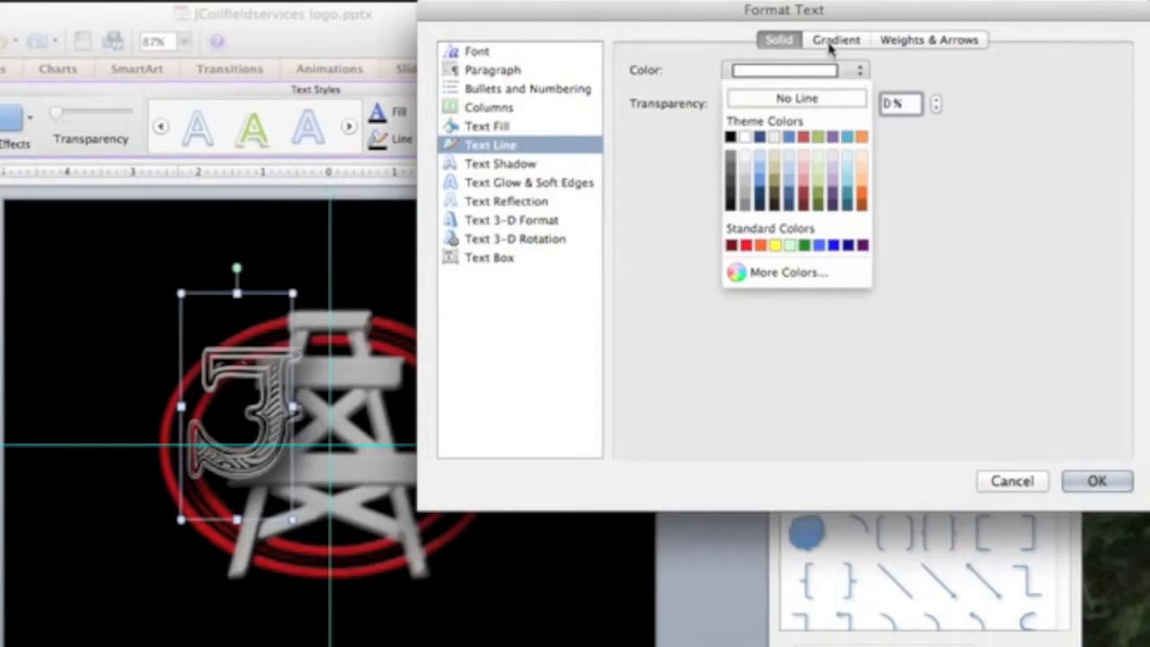
pyautogui.click(831, 61)
pyautogui.click(838, 41)
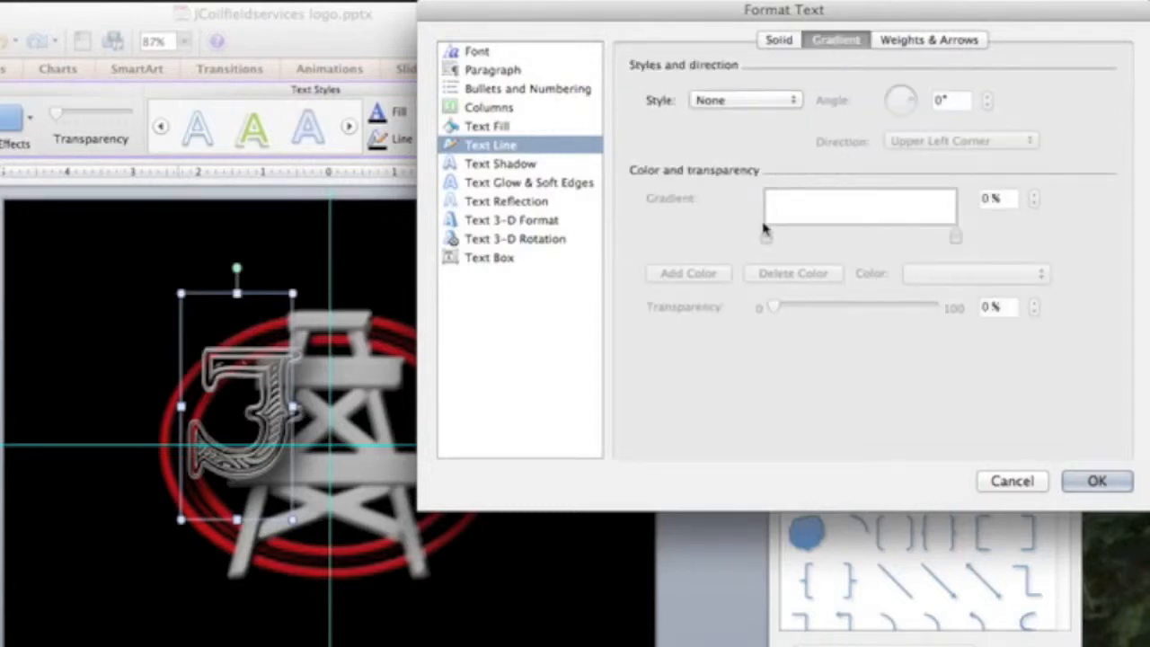
pyautogui.click(737, 100)
pyautogui.click(727, 116)
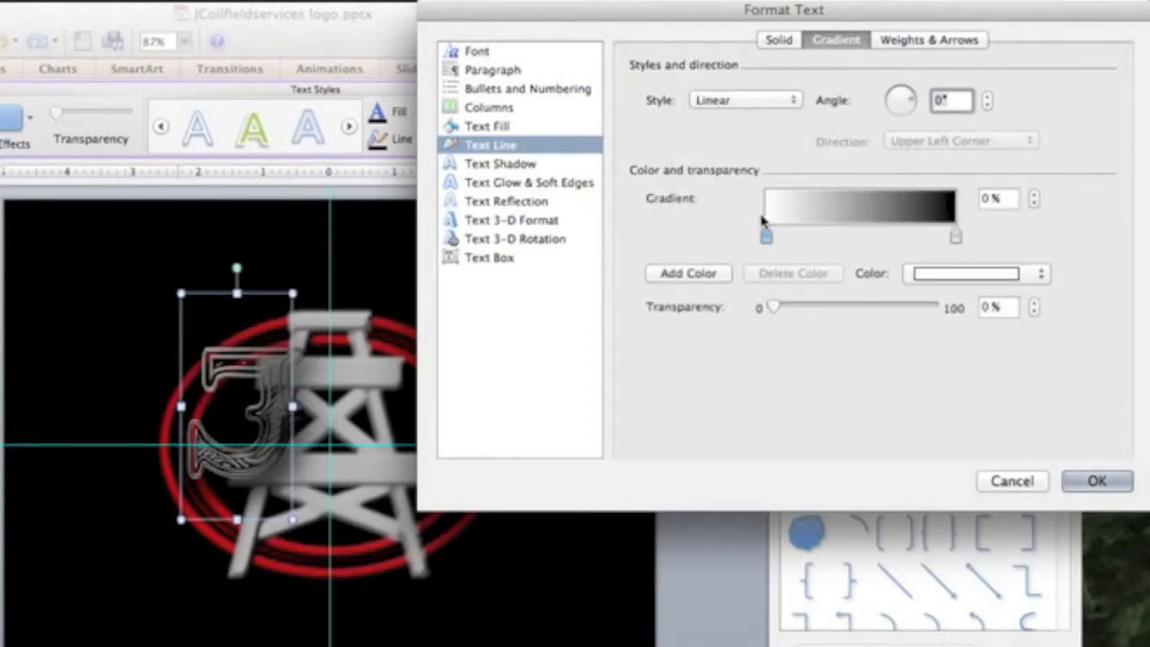
pyautogui.click(955, 236)
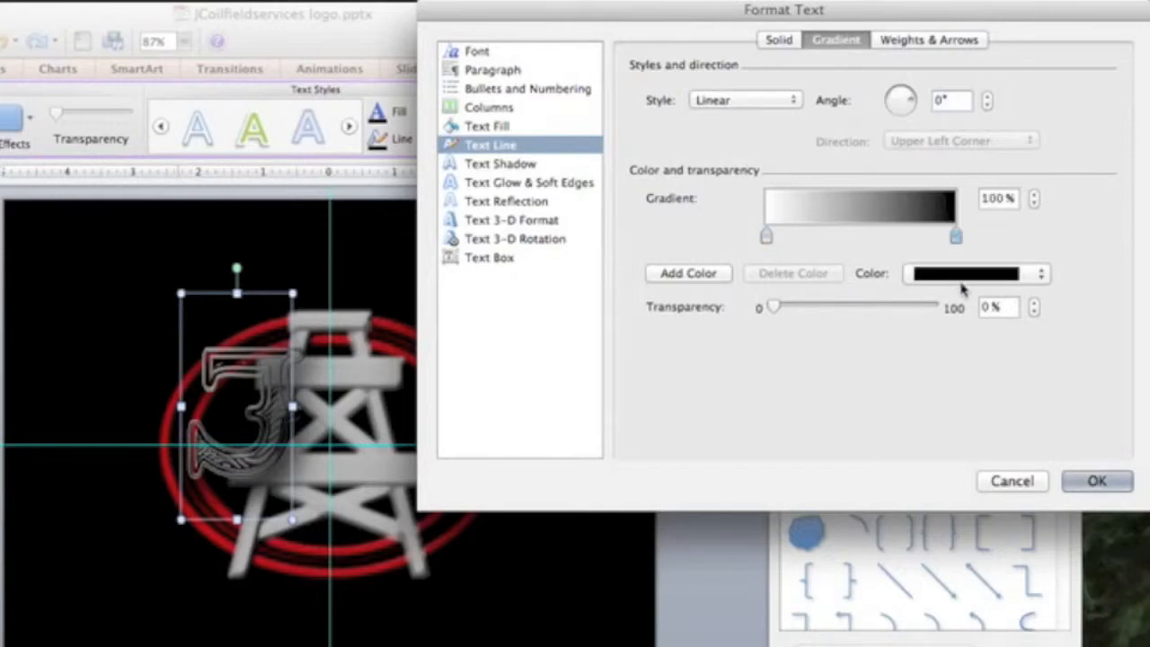
pyautogui.click(972, 274)
pyautogui.click(930, 382)
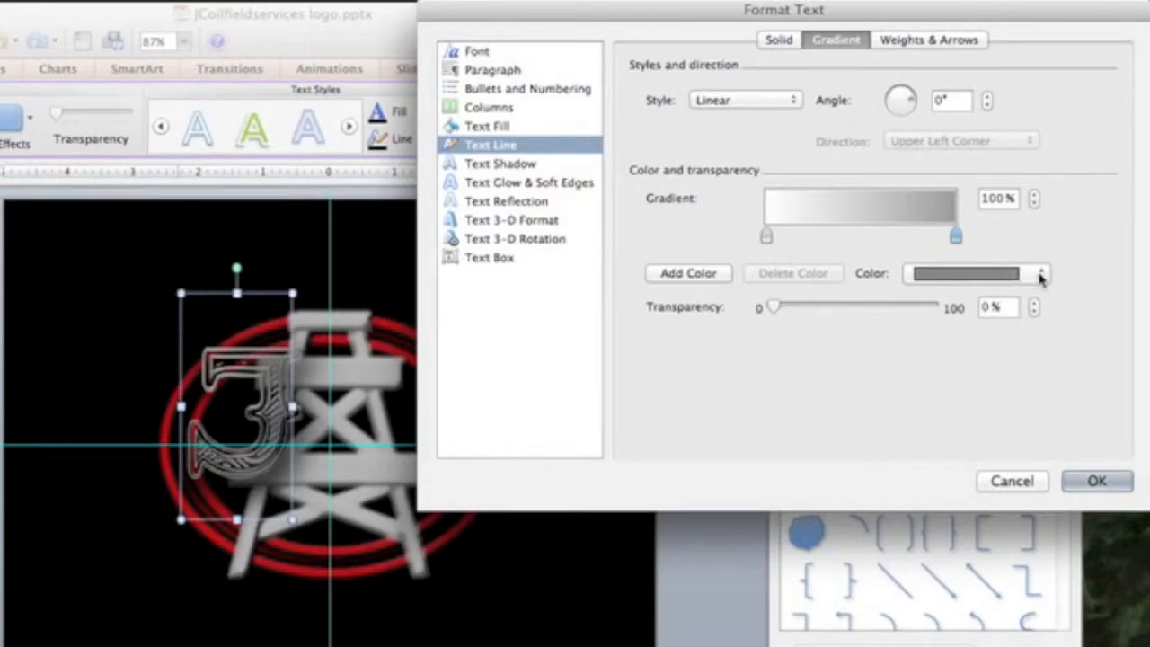
# - Change the J's outline to a solid white line
pyautogui.click(778, 39)
pyautogui.click(794, 72)
pyautogui.click(790, 97)
pyautogui.click(773, 72)
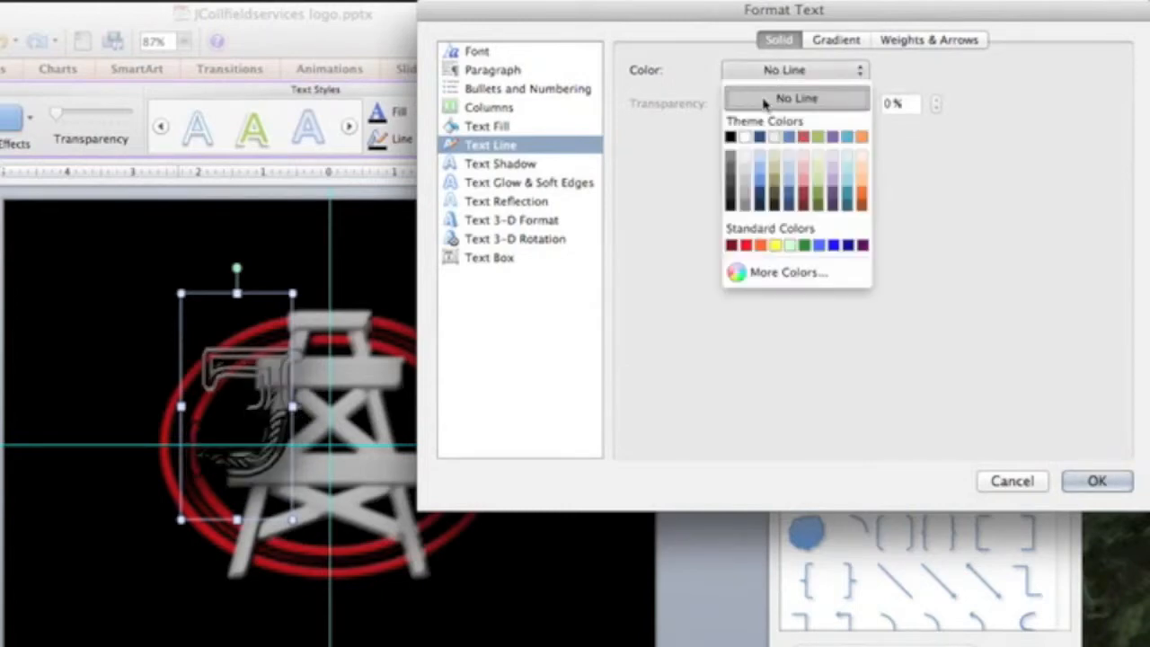
pyautogui.click(748, 135)
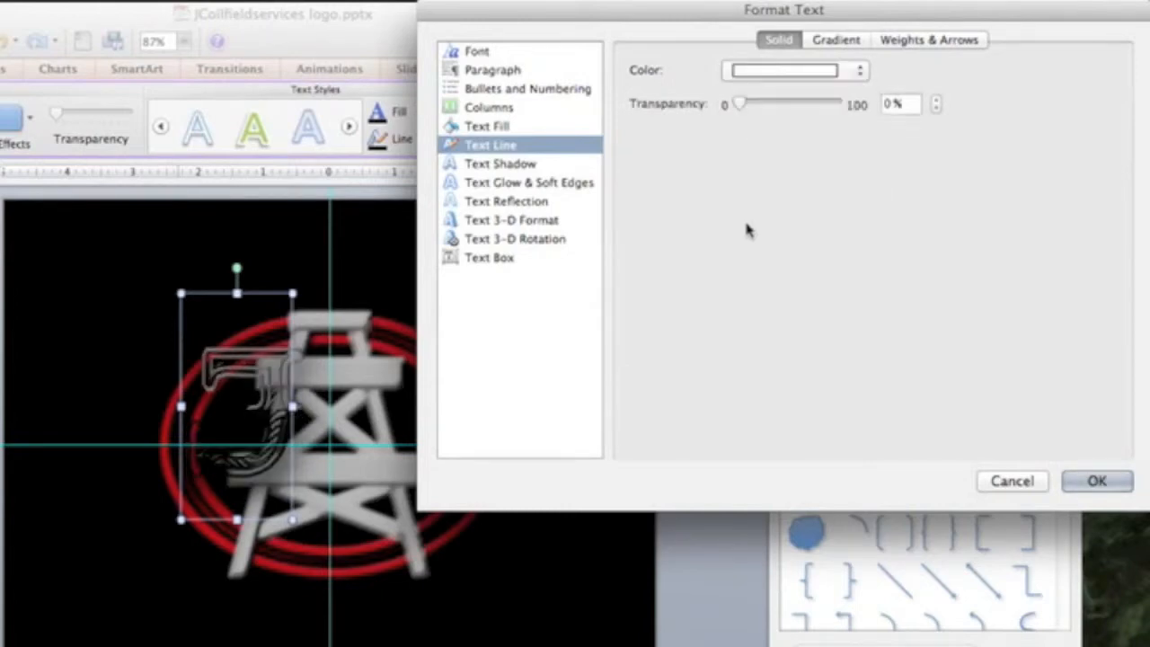
pyautogui.click(503, 221)
# - Try Matte, Plastic, Metal, Dark Edge, Soft Edge, Flat, Wireframe and Powder materials, settling on Warm Matte
pyautogui.click(903, 43)
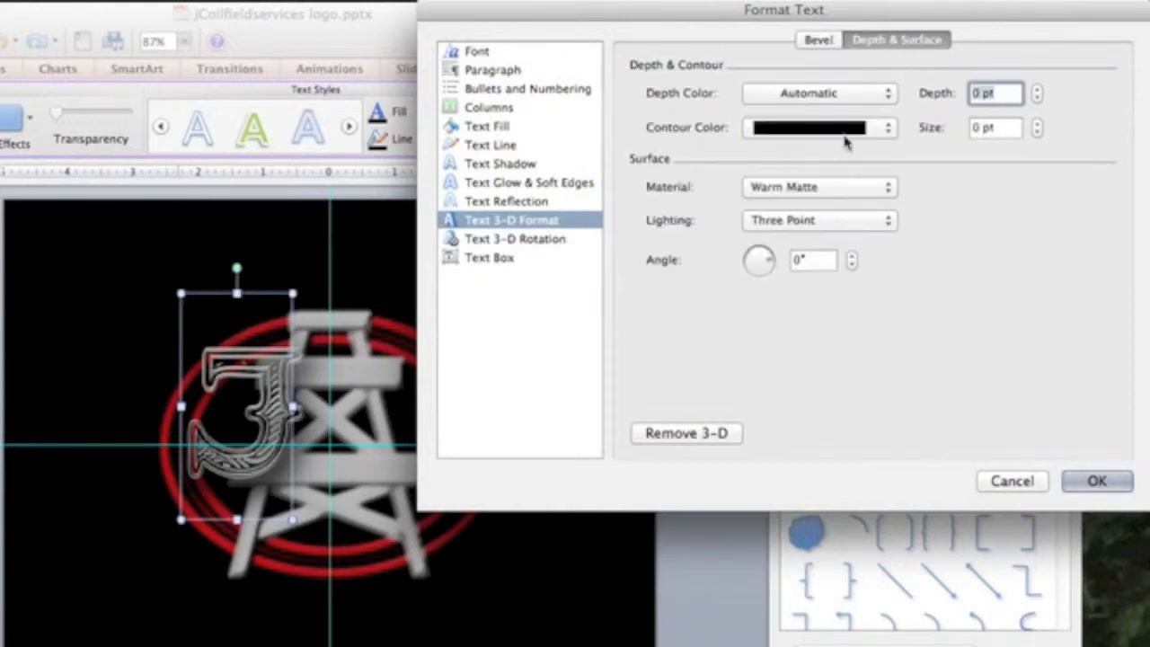
pyautogui.click(784, 189)
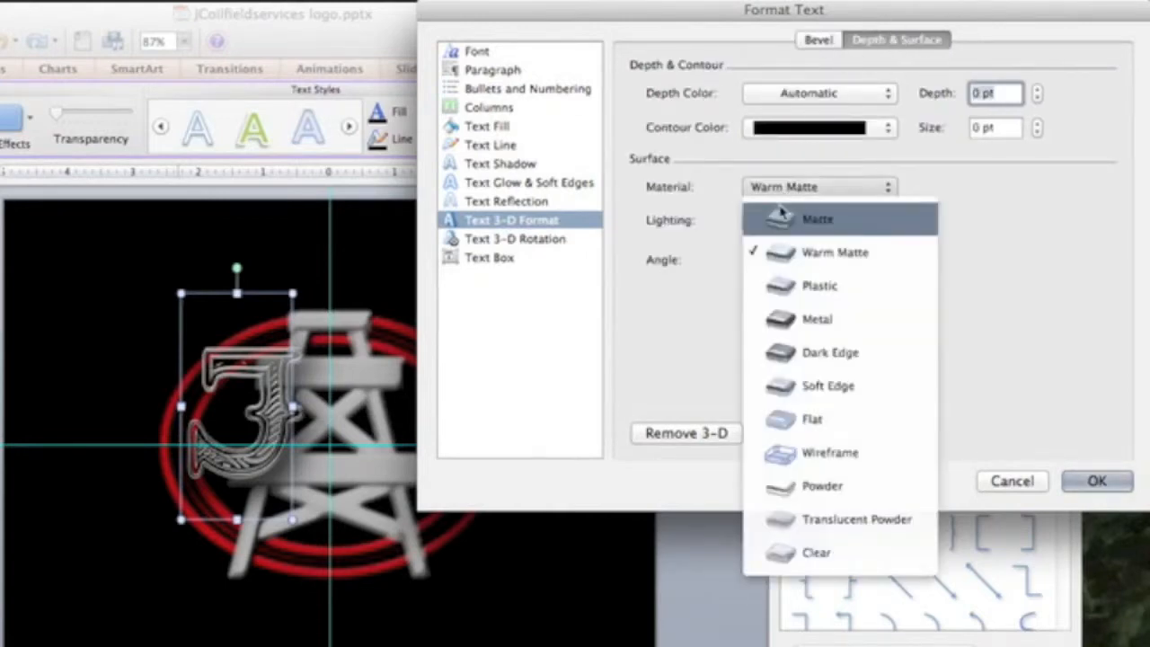
pyautogui.click(820, 225)
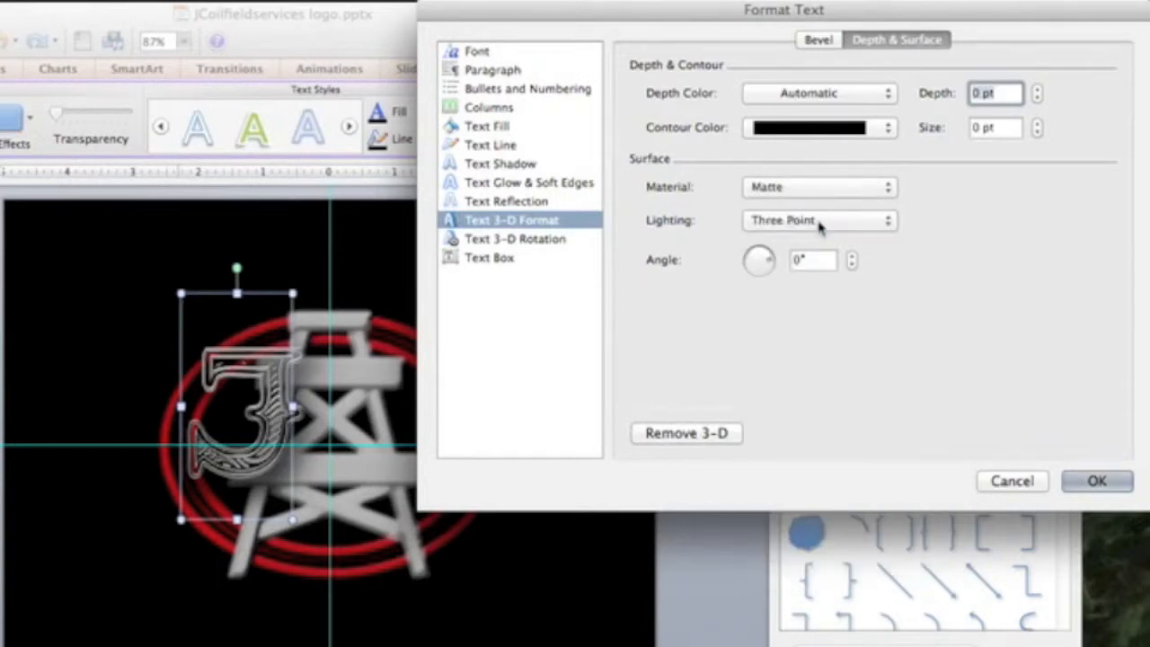
pyautogui.click(814, 186)
pyautogui.click(805, 281)
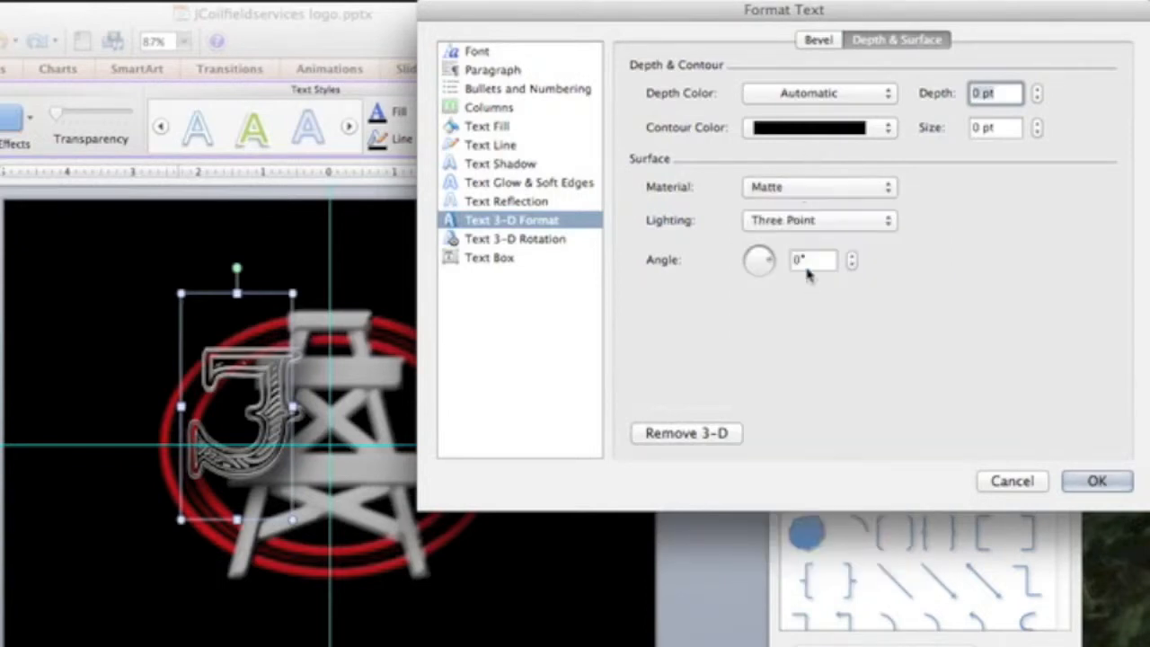
pyautogui.click(801, 189)
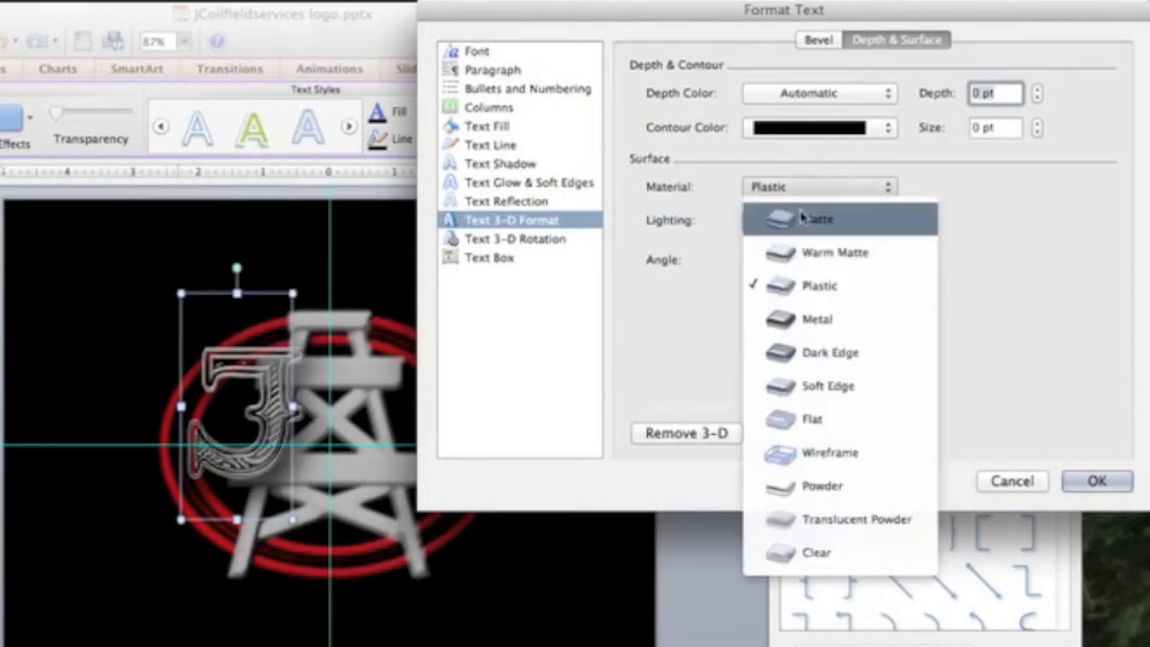
pyautogui.click(808, 313)
pyautogui.click(808, 187)
pyautogui.click(811, 354)
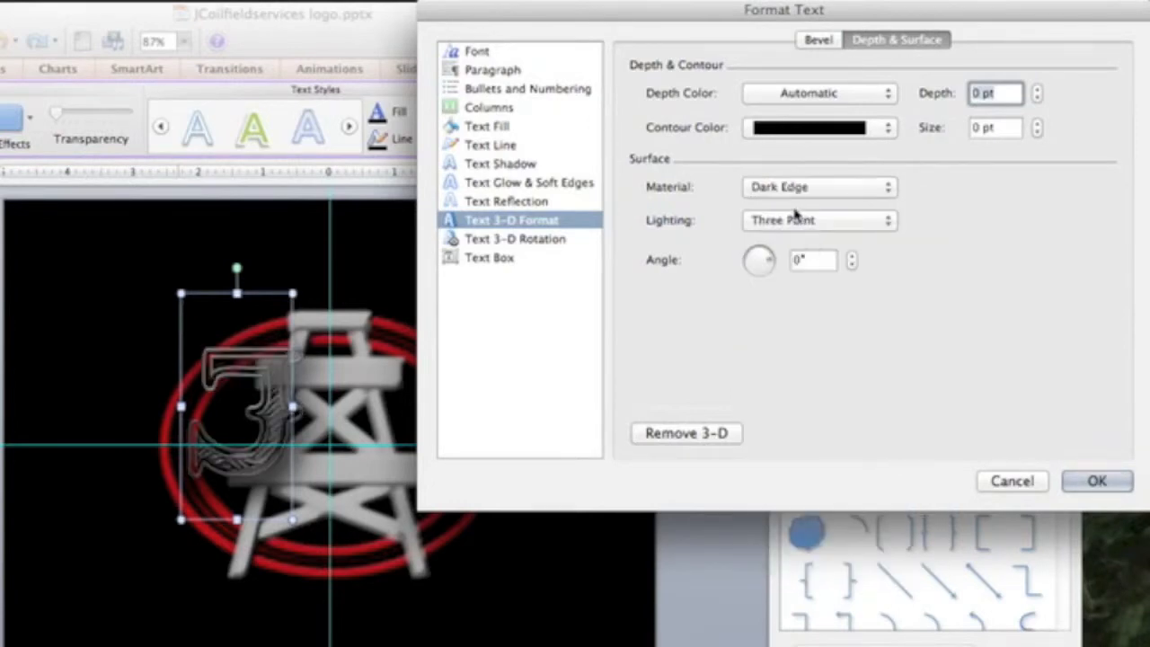
pyautogui.click(798, 189)
pyautogui.click(816, 384)
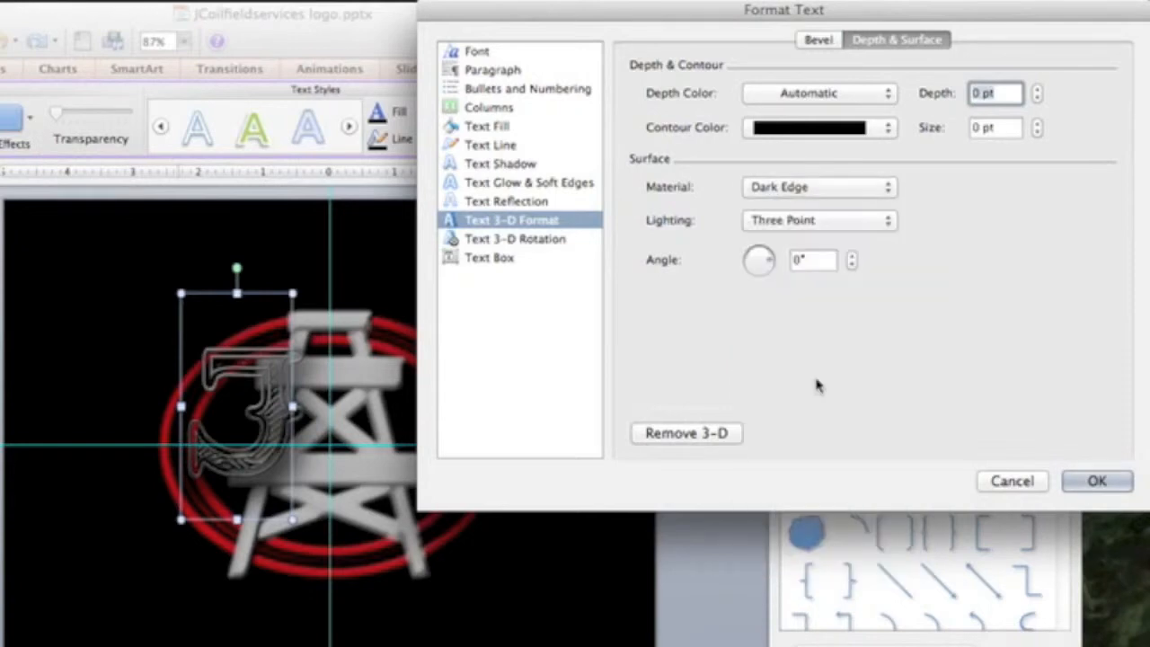
pyautogui.click(811, 190)
pyautogui.click(818, 418)
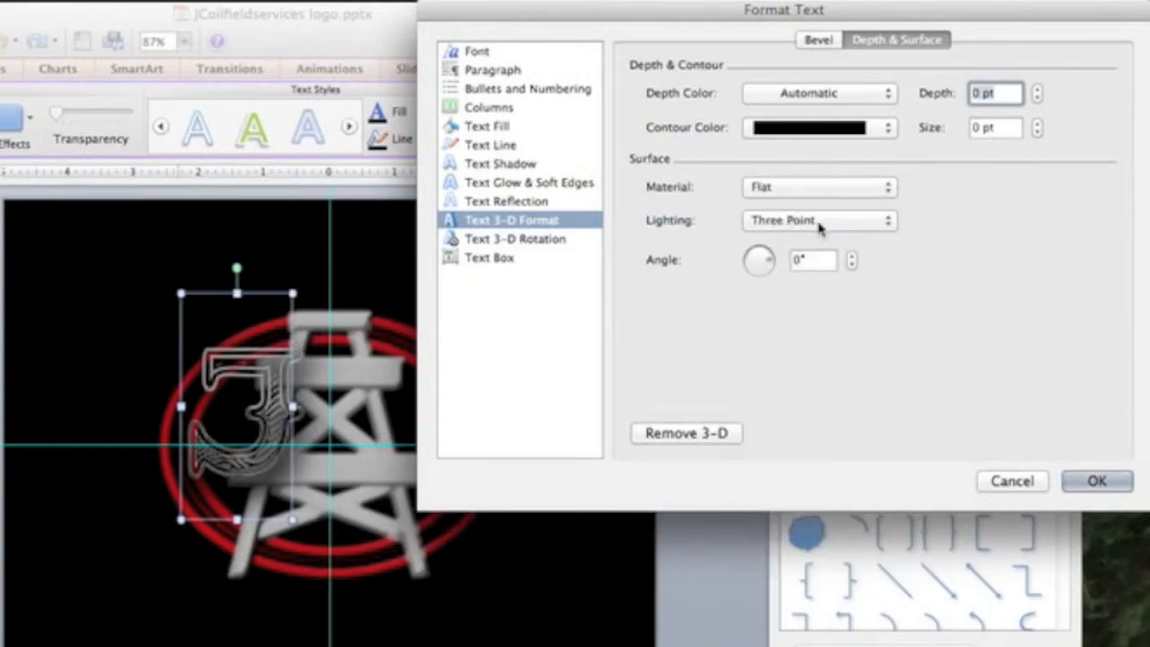
pyautogui.click(819, 192)
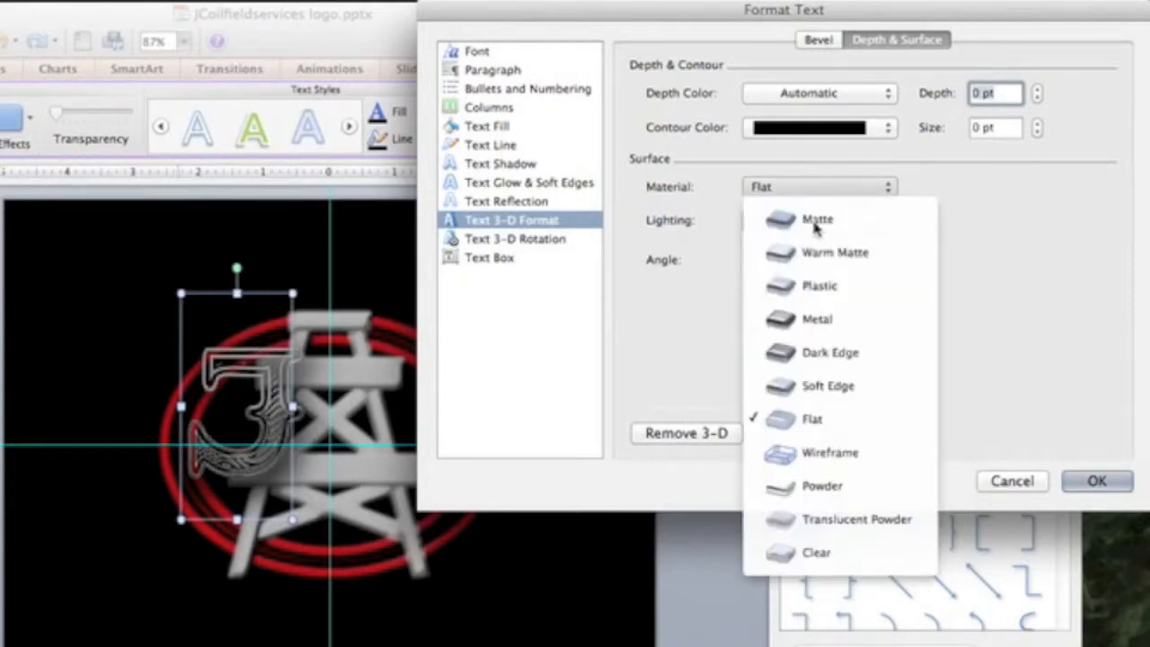
pyautogui.click(831, 455)
pyautogui.click(814, 194)
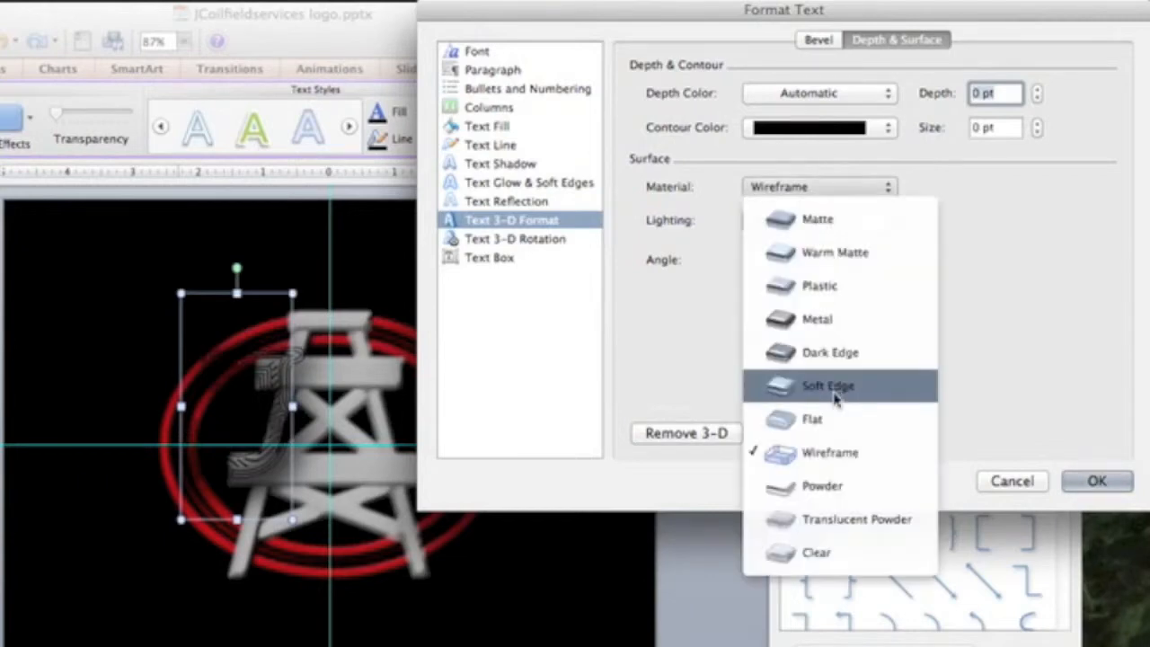
pyautogui.click(861, 491)
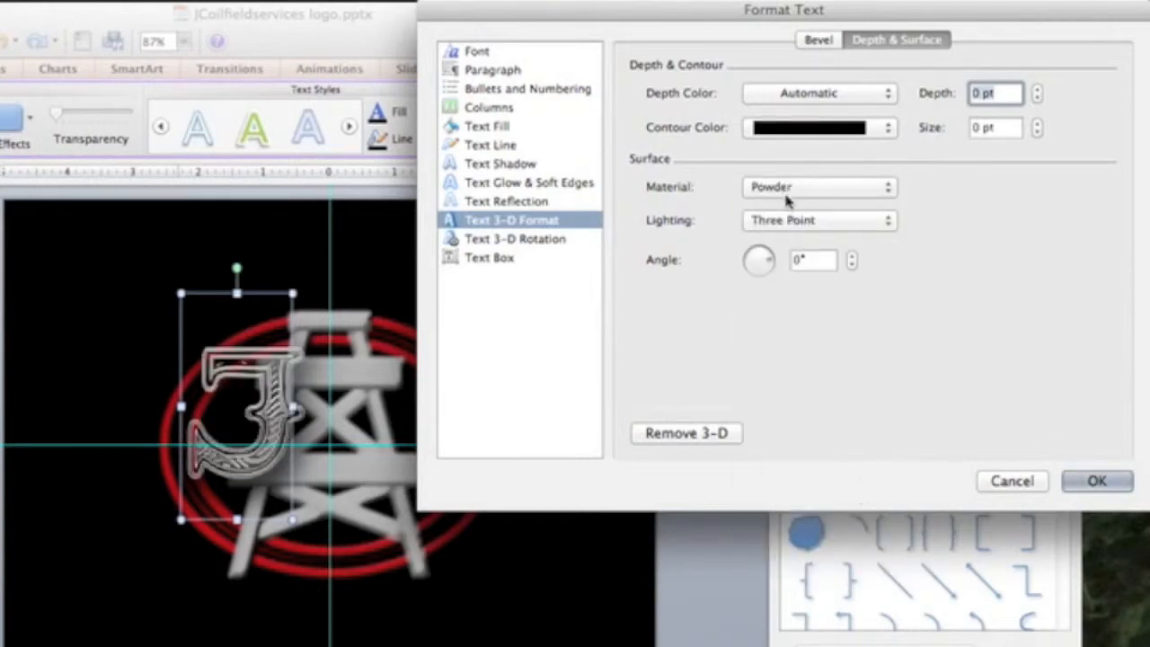
pyautogui.click(825, 194)
pyautogui.click(858, 491)
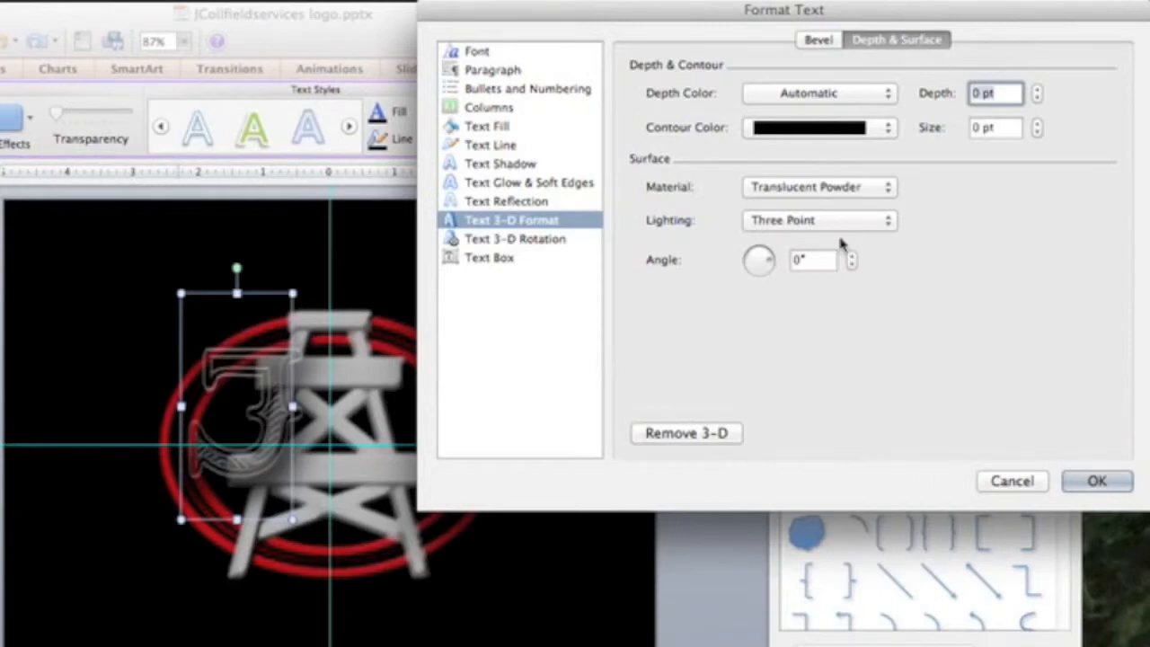
pyautogui.click(823, 195)
pyautogui.click(836, 255)
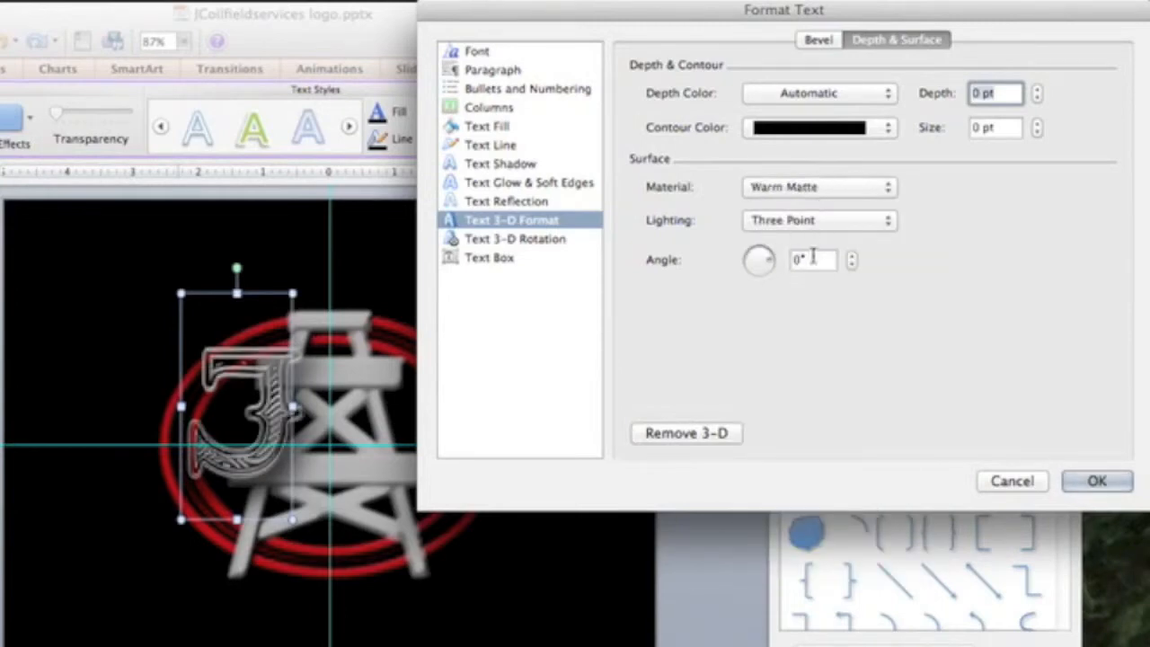
# - Cycle through the lighting presets, settle on Chilly, and close the Format Text dialog
pyautogui.click(818, 220)
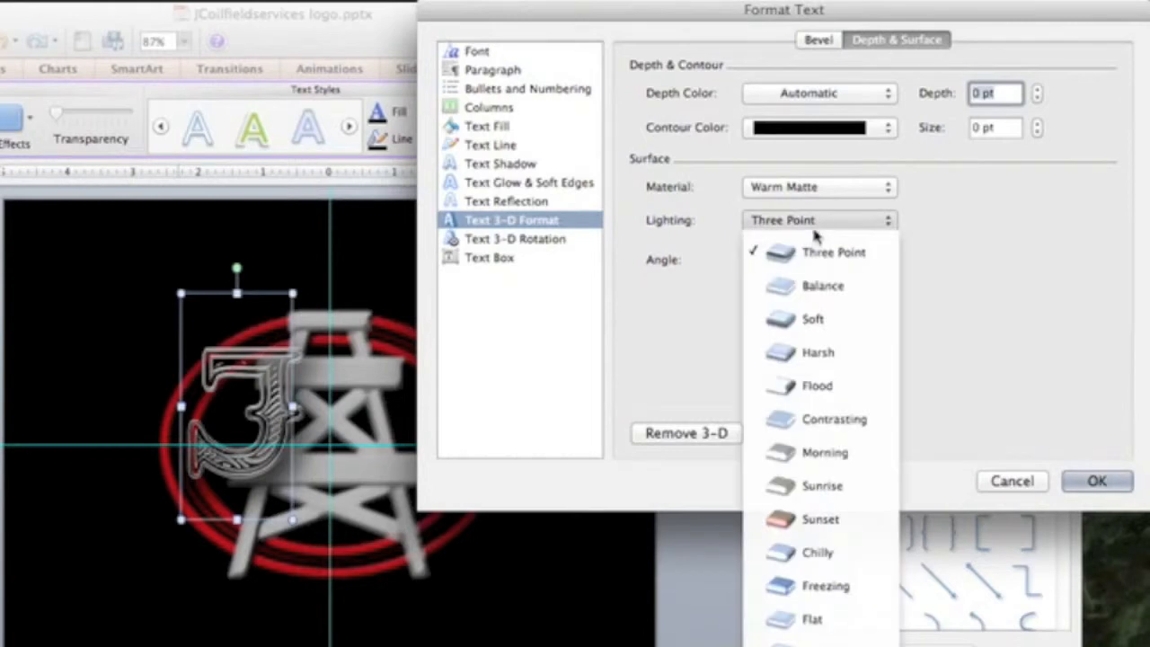
pyautogui.click(820, 283)
pyautogui.click(805, 225)
pyautogui.click(811, 321)
pyautogui.click(819, 222)
pyautogui.click(825, 355)
pyautogui.click(827, 225)
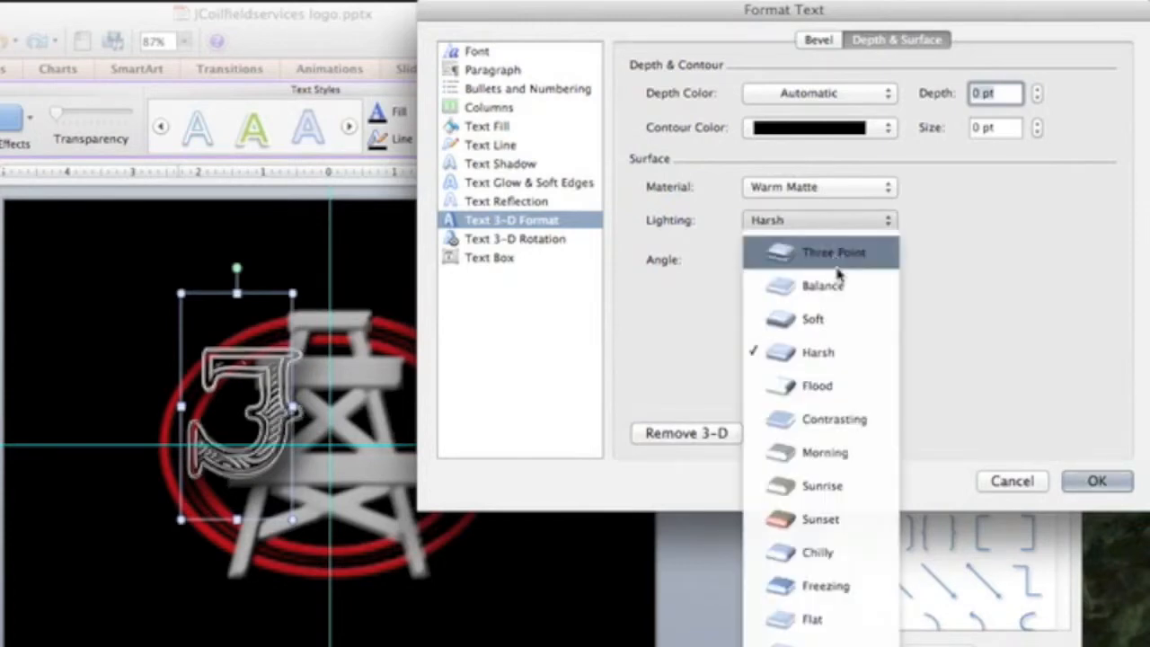
pyautogui.click(845, 382)
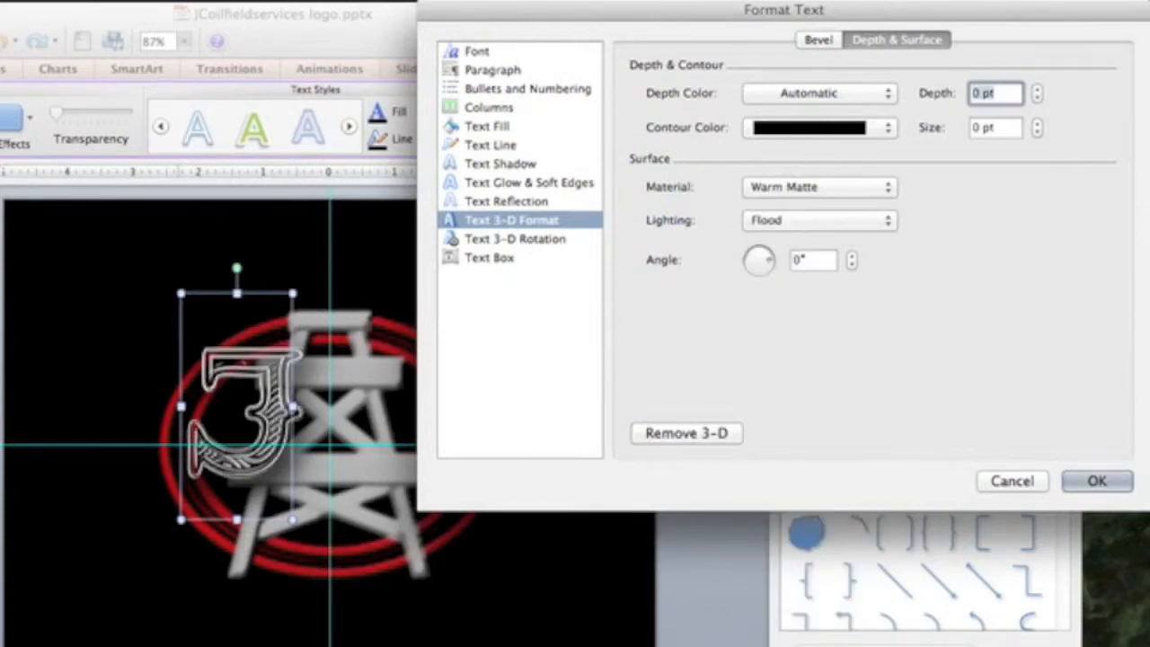
pyautogui.click(828, 223)
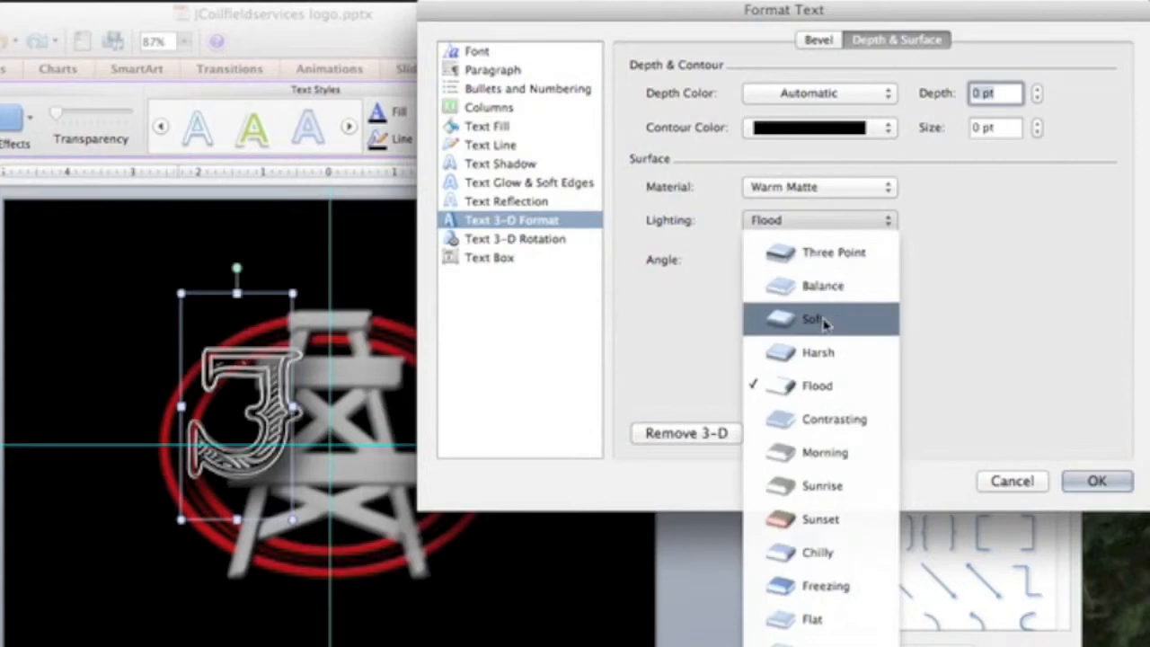
pyautogui.click(833, 415)
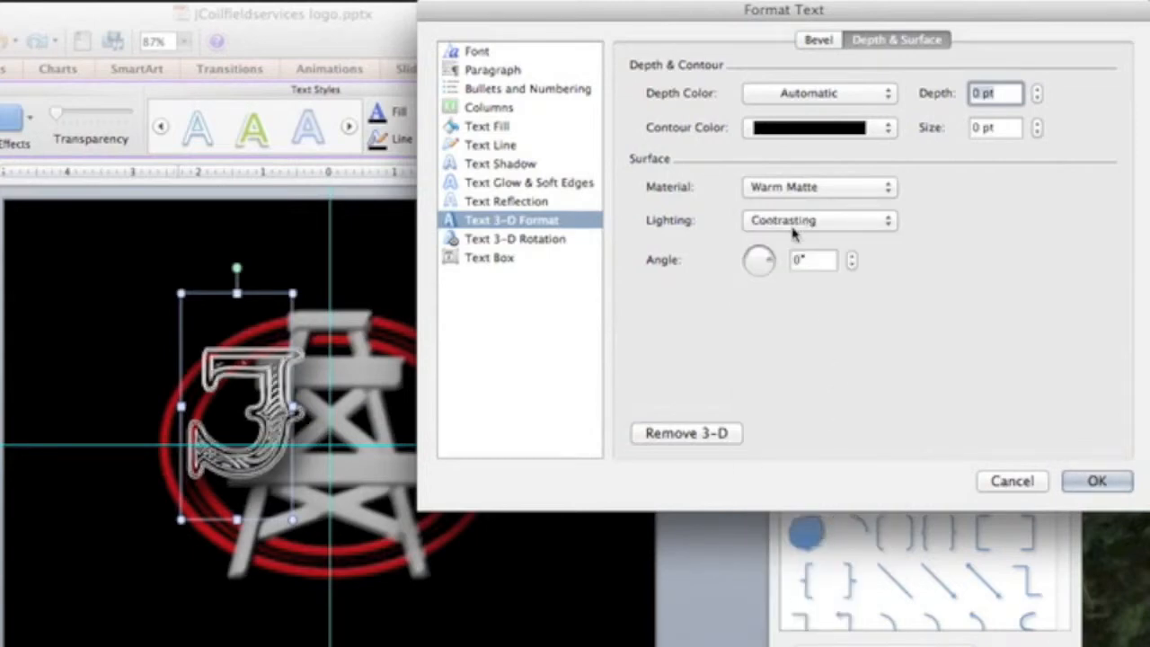
pyautogui.click(799, 224)
pyautogui.click(826, 452)
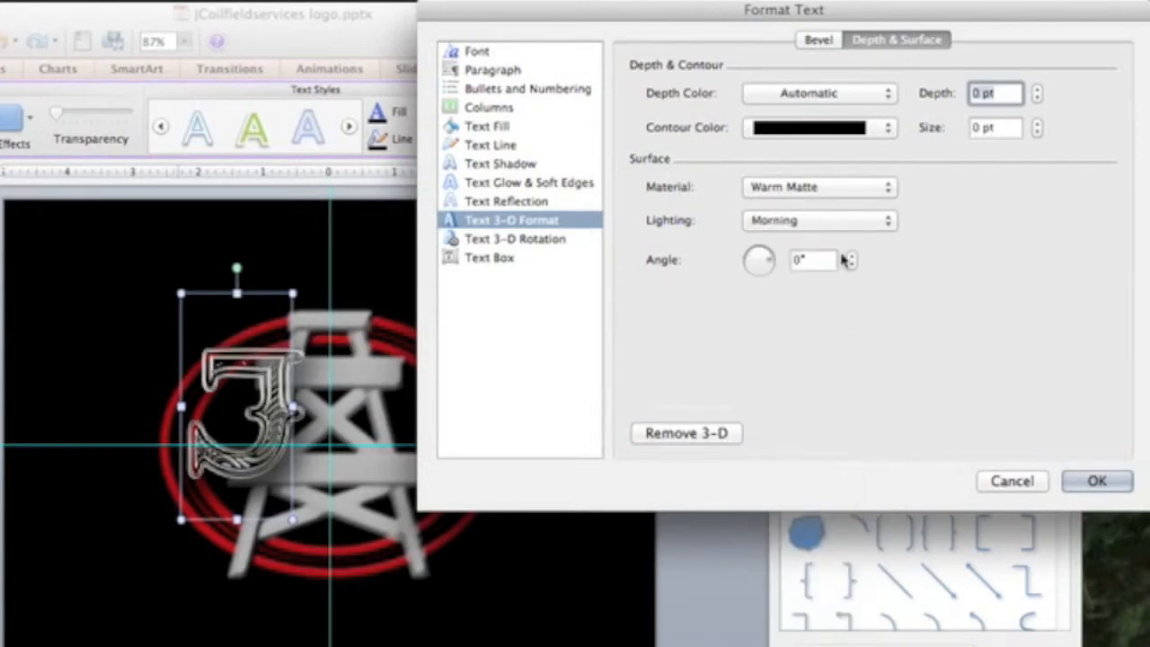
pyautogui.click(849, 227)
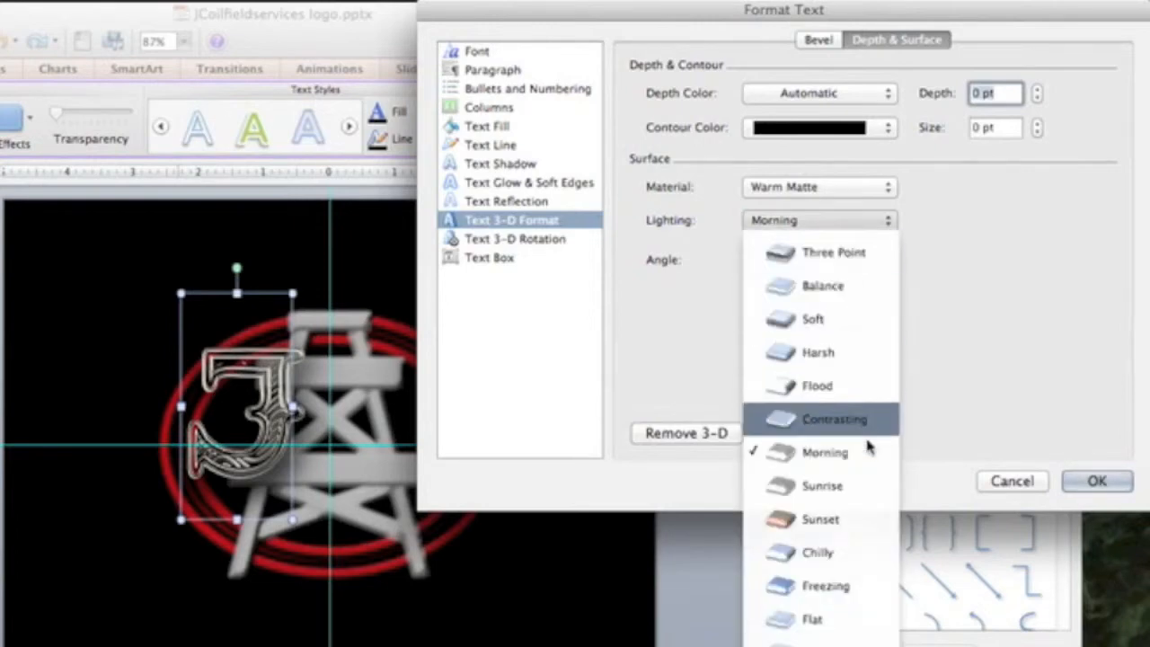
pyautogui.click(870, 532)
pyautogui.click(836, 221)
pyautogui.click(818, 552)
pyautogui.click(809, 221)
pyautogui.click(826, 585)
pyautogui.click(809, 221)
pyautogui.click(818, 611)
pyautogui.click(809, 221)
pyautogui.click(818, 633)
pyautogui.click(808, 221)
pyautogui.click(817, 552)
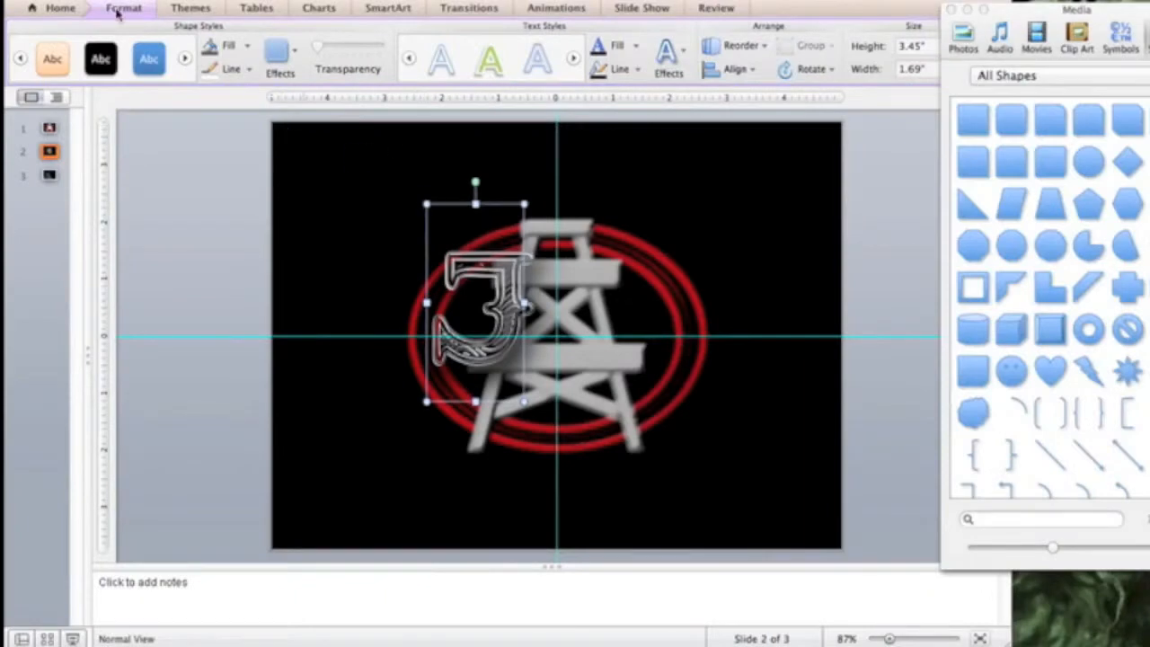
# - Select the ornate J letter on the derrick's left side
pyautogui.click(61, 9)
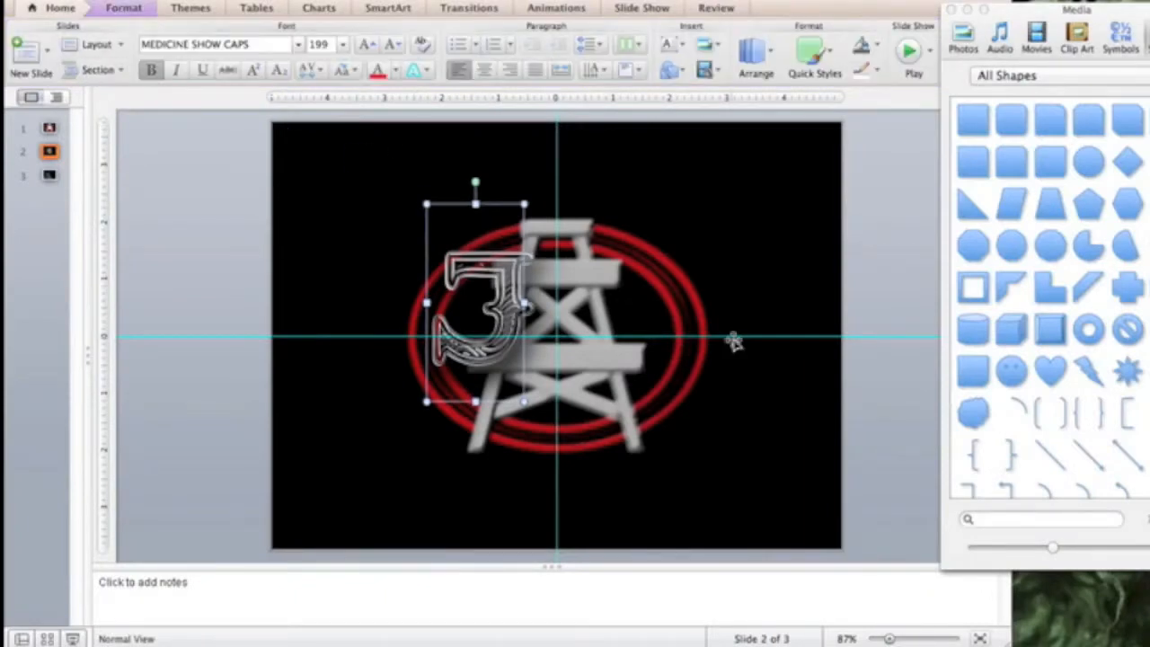
pyautogui.click(735, 198)
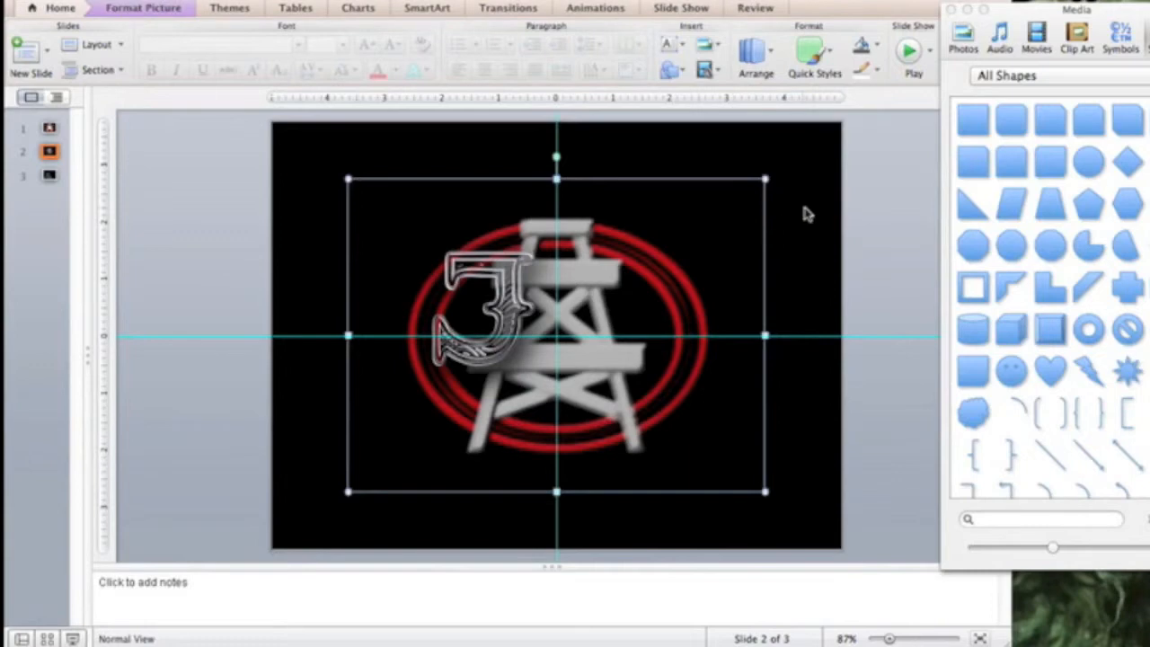
pyautogui.click(802, 202)
pyautogui.click(510, 270)
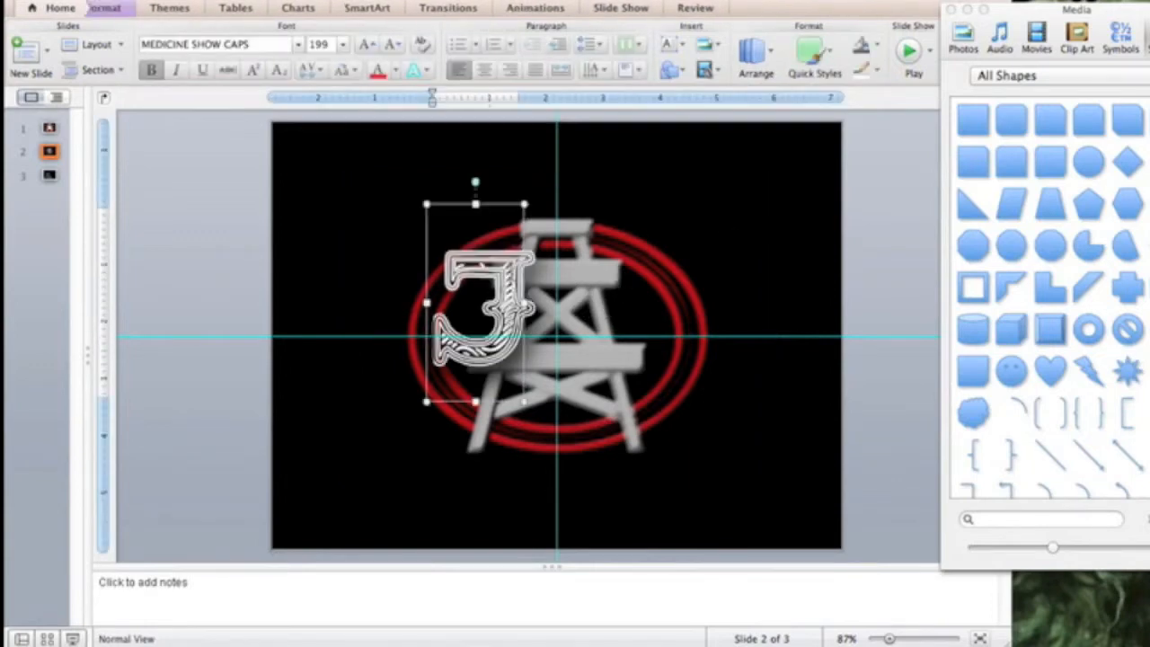
pyautogui.moveTo(508, 170); pyautogui.dragTo(495, 204)
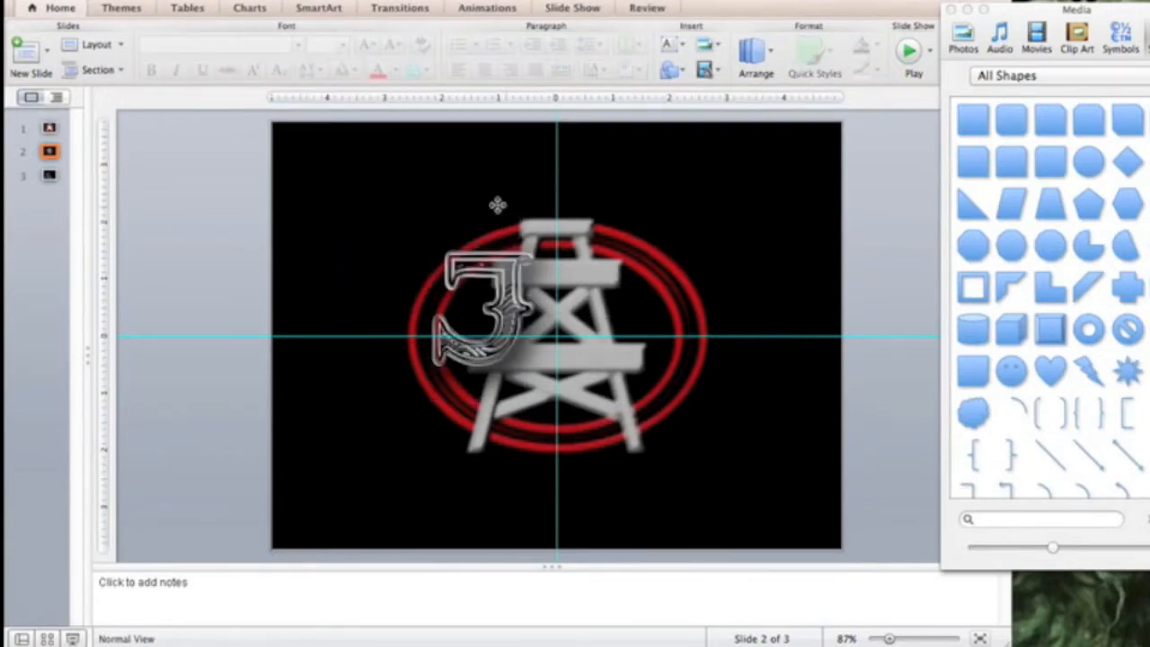
pyautogui.click(496, 204)
# - Nudge the J three steps down and slightly right, then duplicate it
pyautogui.press('Down')
pyautogui.press('Down')
pyautogui.press('Down')
pyautogui.press('Down')
pyautogui.press('Down')
pyautogui.press('Down')
pyautogui.press('Down')
pyautogui.press('Down')
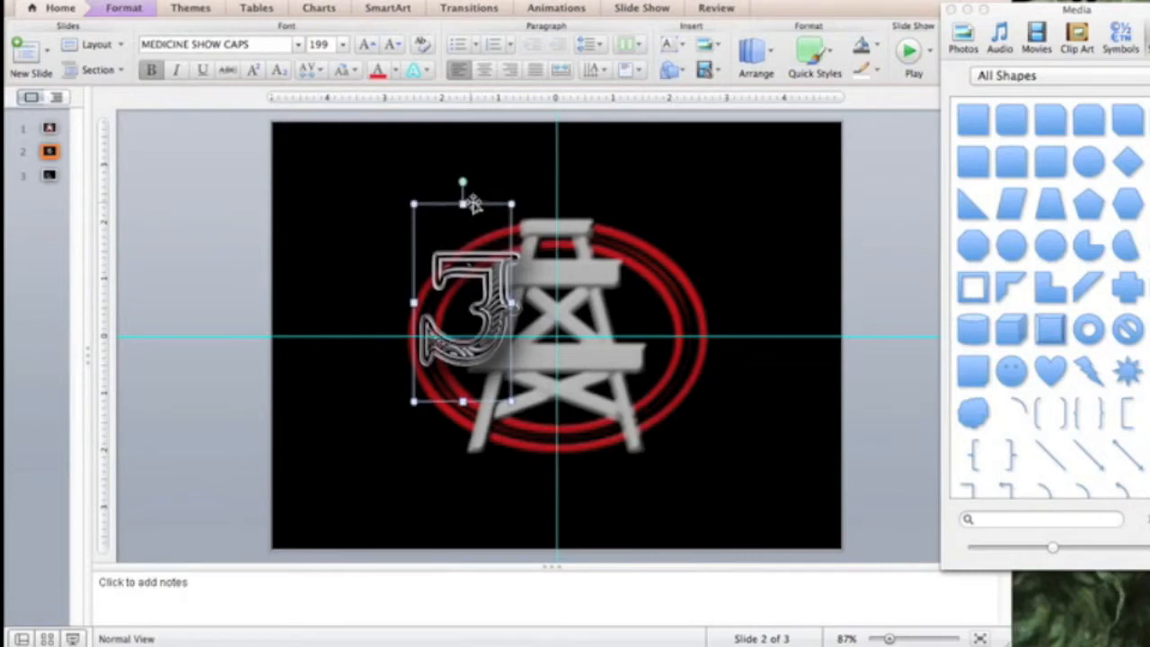
pyautogui.press('Down')
pyautogui.press('Down')
pyautogui.press('Down')
pyautogui.press('Down')
pyautogui.press('Down')
pyautogui.press('Down')
pyautogui.press('Down')
pyautogui.press('Down')
pyautogui.press('Down')
pyautogui.press('Down')
pyautogui.press('Down')
pyautogui.press('Down')
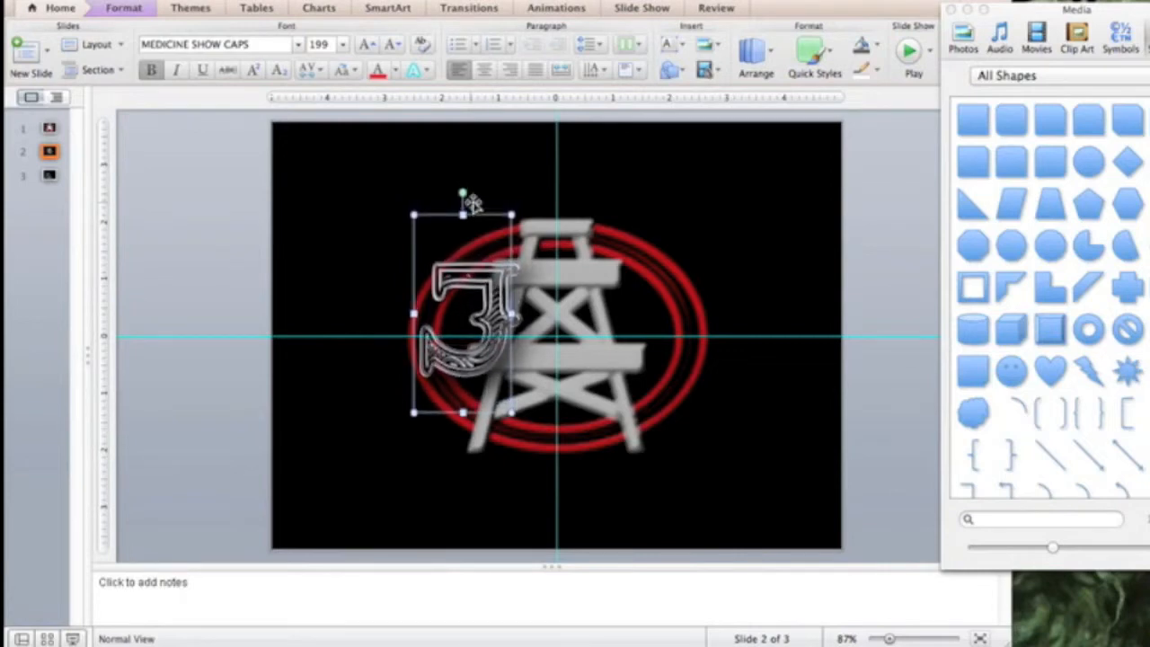
pyautogui.press('Down')
pyautogui.press('Down')
pyautogui.press('Down')
pyautogui.press('Down')
pyautogui.press('Down')
pyautogui.press('Down')
pyautogui.press('Down')
pyautogui.press('Down')
pyautogui.press('Down')
pyautogui.press('Down')
pyautogui.press('Down')
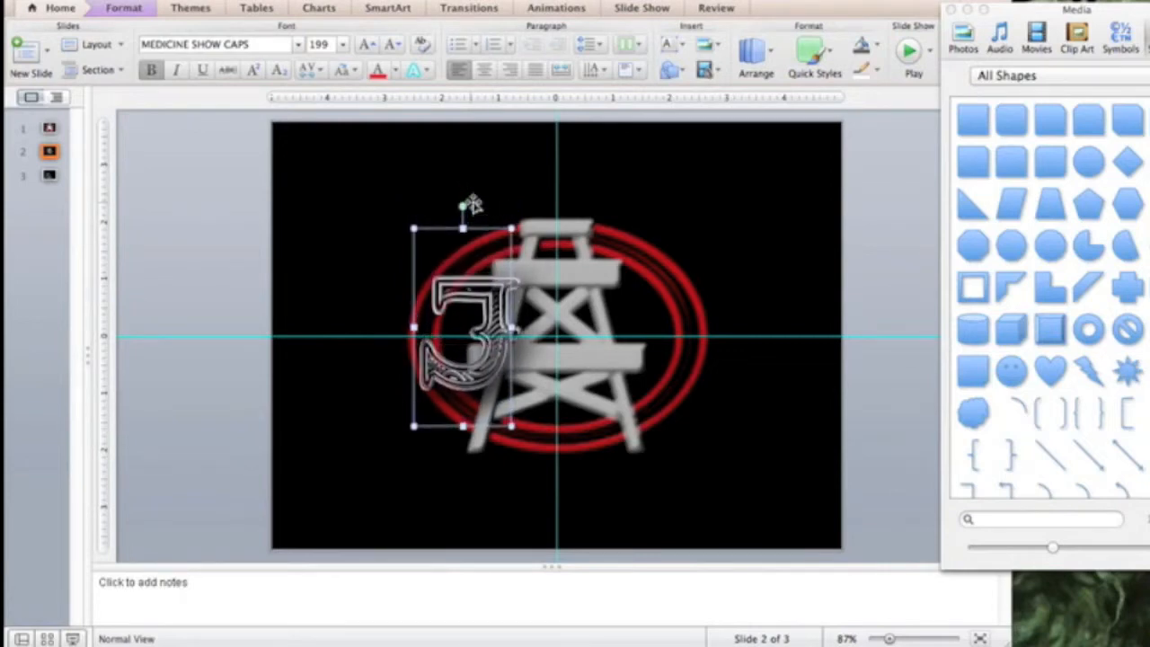
pyautogui.press('Right')
pyautogui.press('Right')
pyautogui.press('Right')
pyautogui.press('Right')
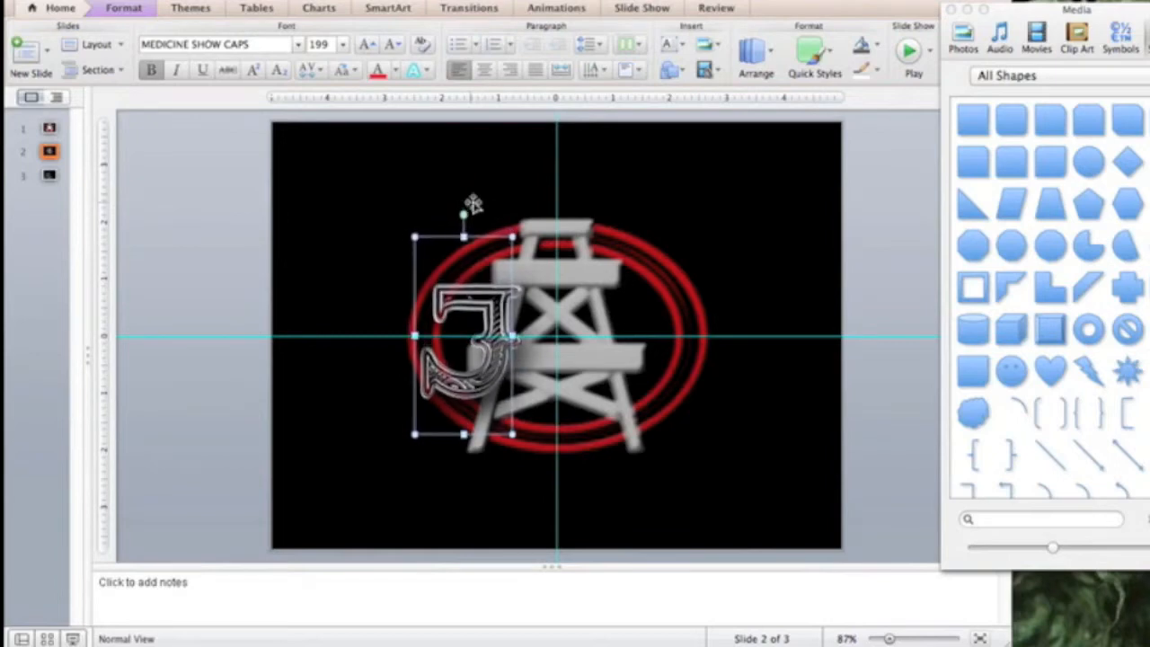
pyautogui.press('Right')
pyautogui.press('Right')
pyautogui.press('Right')
pyautogui.press('Right')
pyautogui.press('Right')
pyautogui.press('Right')
pyautogui.press('Right')
pyautogui.press('Right')
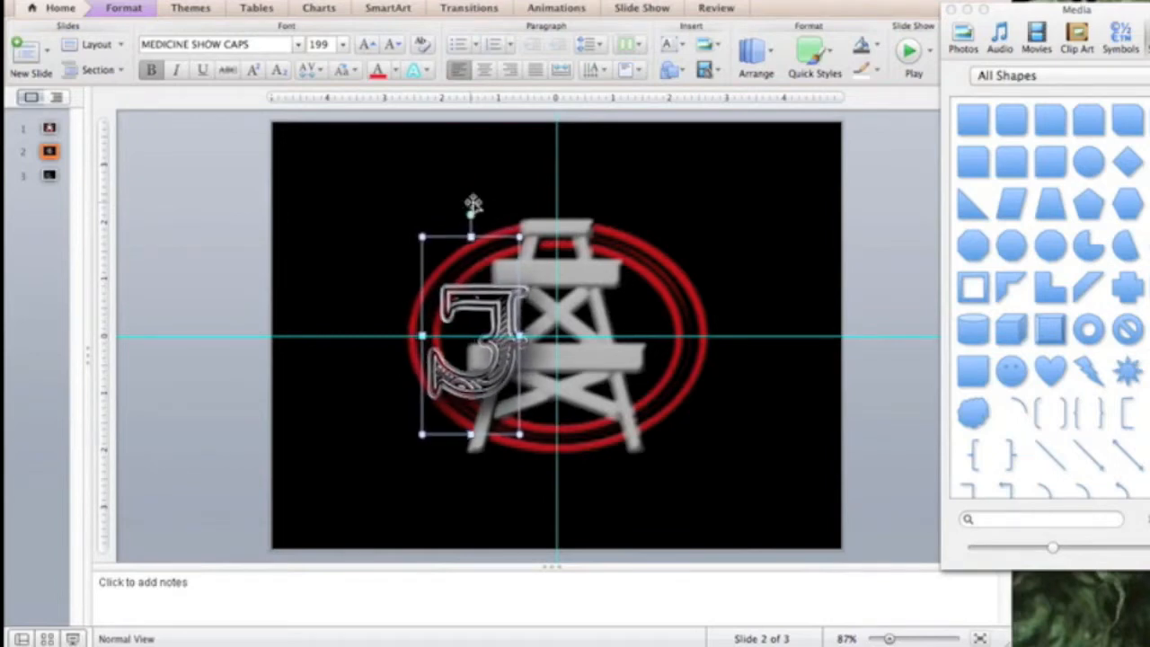
pyautogui.press('Right')
pyautogui.press('Left')
pyautogui.press('Left')
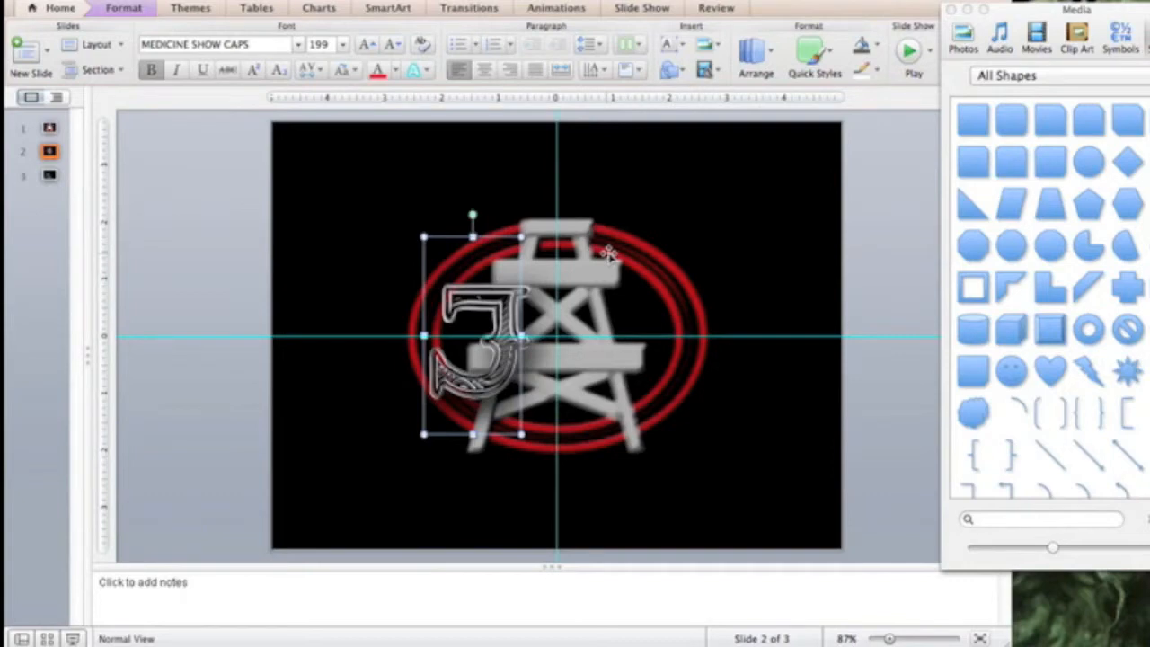
pyautogui.press('super+d')
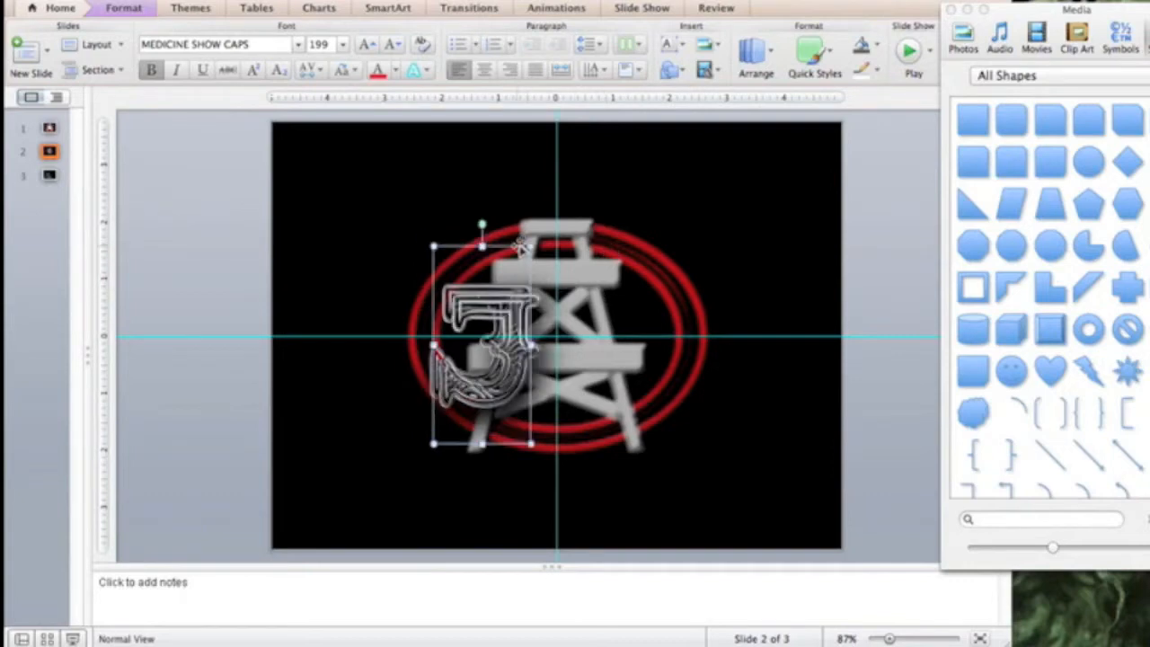
# - Move the duplicate J to the derrick's right side and retype it as 'C'
pyautogui.moveTo(519, 247); pyautogui.dragTo(697, 258)
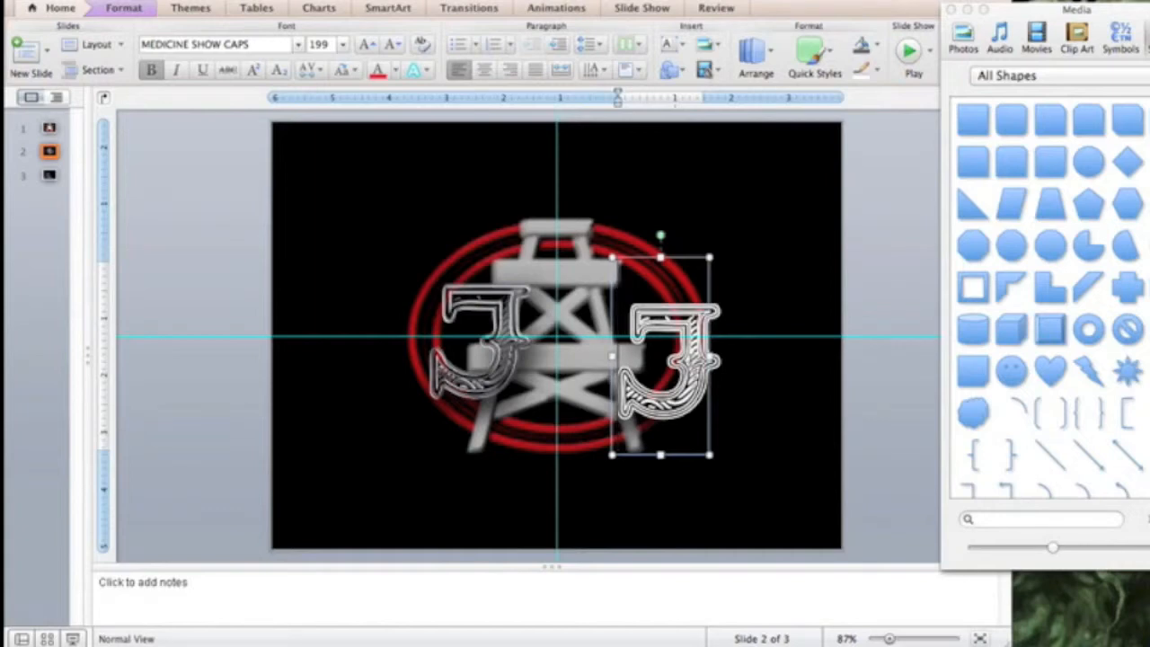
pyautogui.write('C')
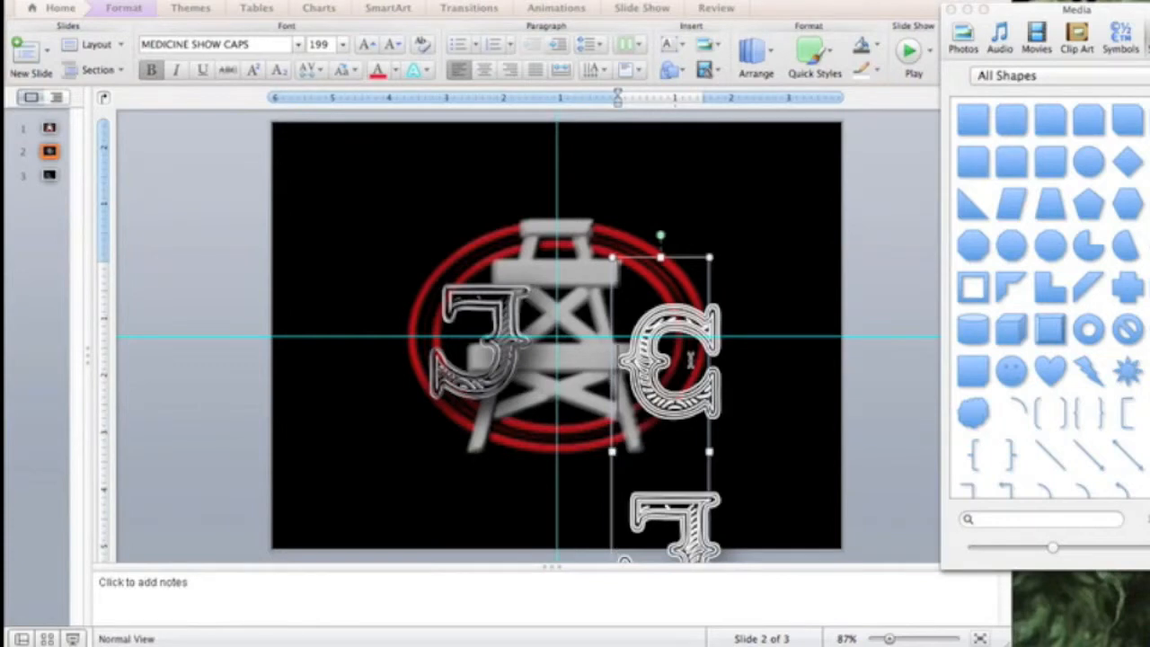
pyautogui.scroll(-3, 691, 361)
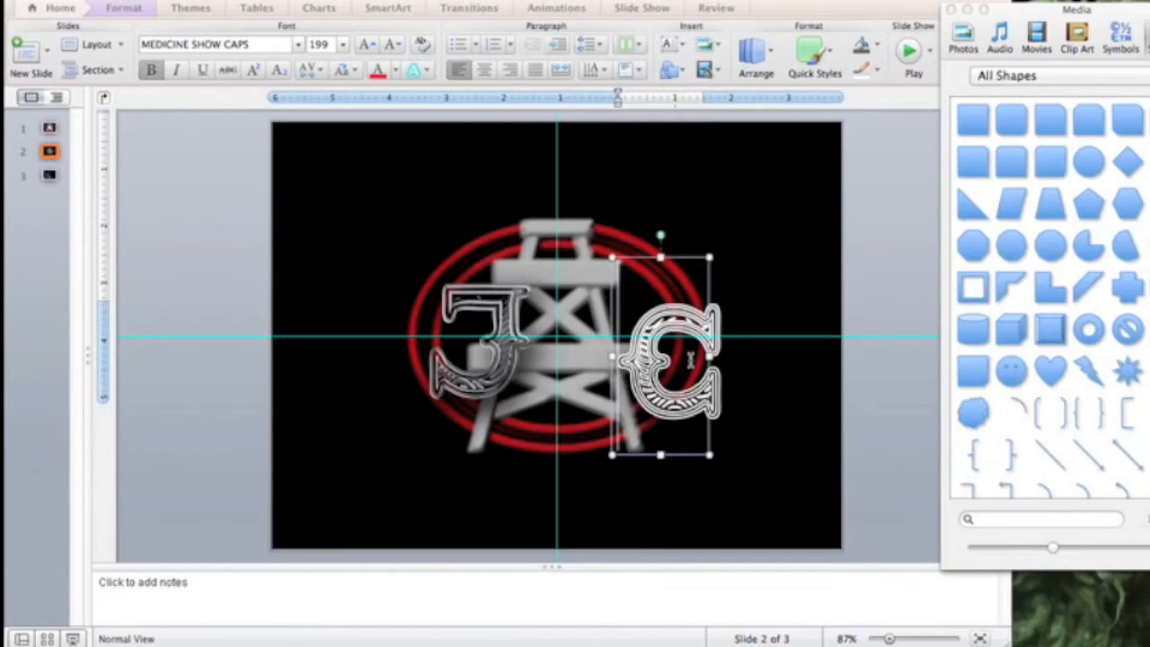
# - Reposition the C and nudge it three steps left toward the derrick, then deselect
pyautogui.moveTo(690, 259); pyautogui.dragTo(678, 239)
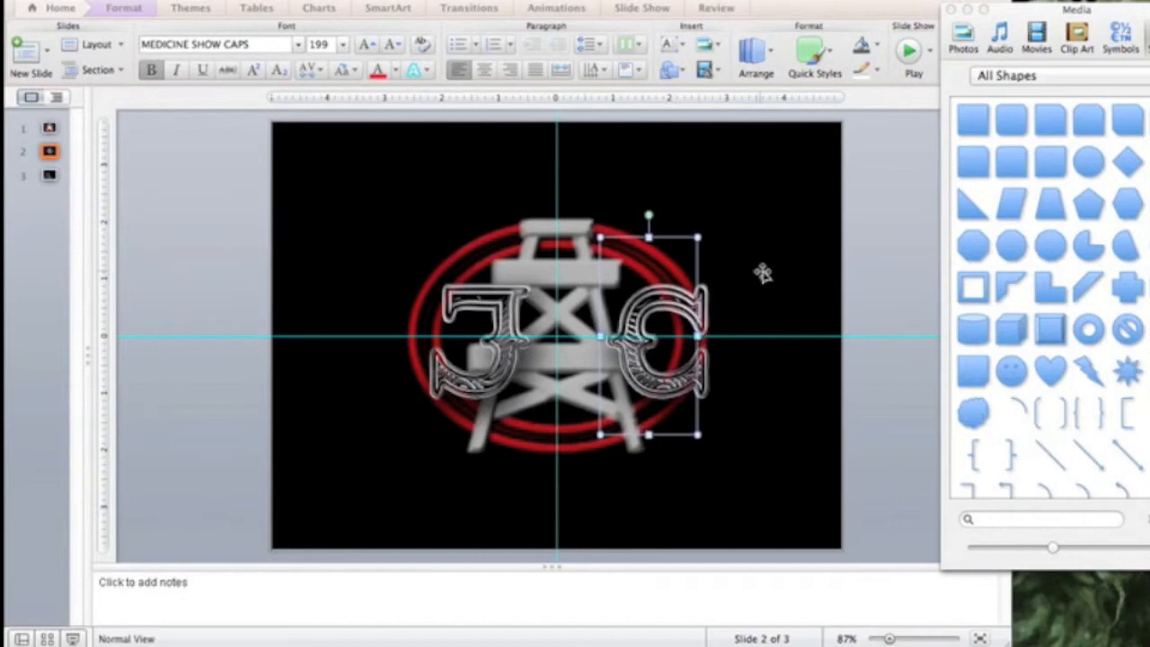
pyautogui.press('Left')
pyautogui.press('Left')
pyautogui.press('Left')
pyautogui.press('Left')
pyautogui.press('Left')
pyautogui.press('Left')
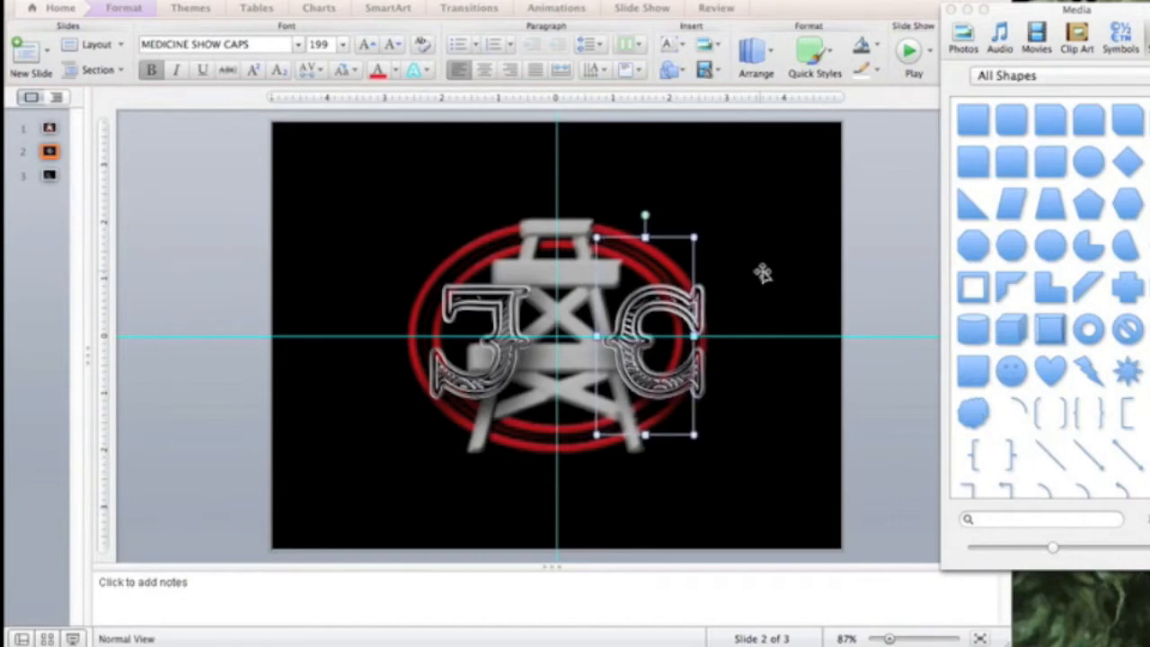
pyautogui.press('Left')
pyautogui.press('Left')
pyautogui.press('Left')
pyautogui.press('Left')
pyautogui.press('Left')
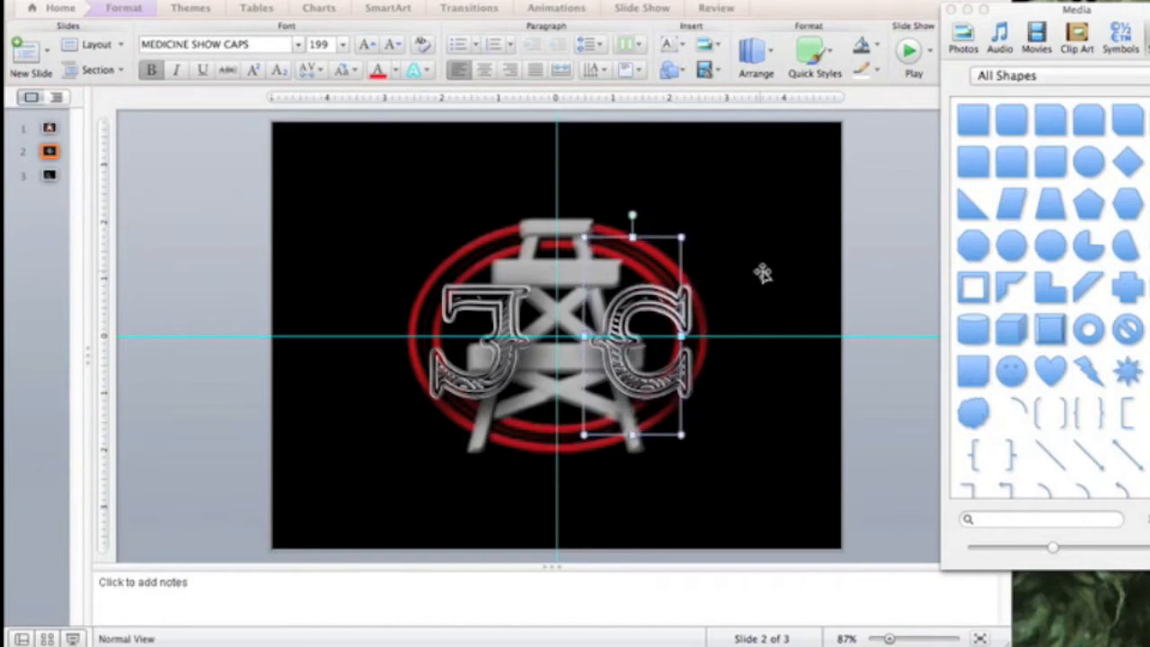
pyautogui.press('Left')
pyautogui.press('Left')
pyautogui.press('Left')
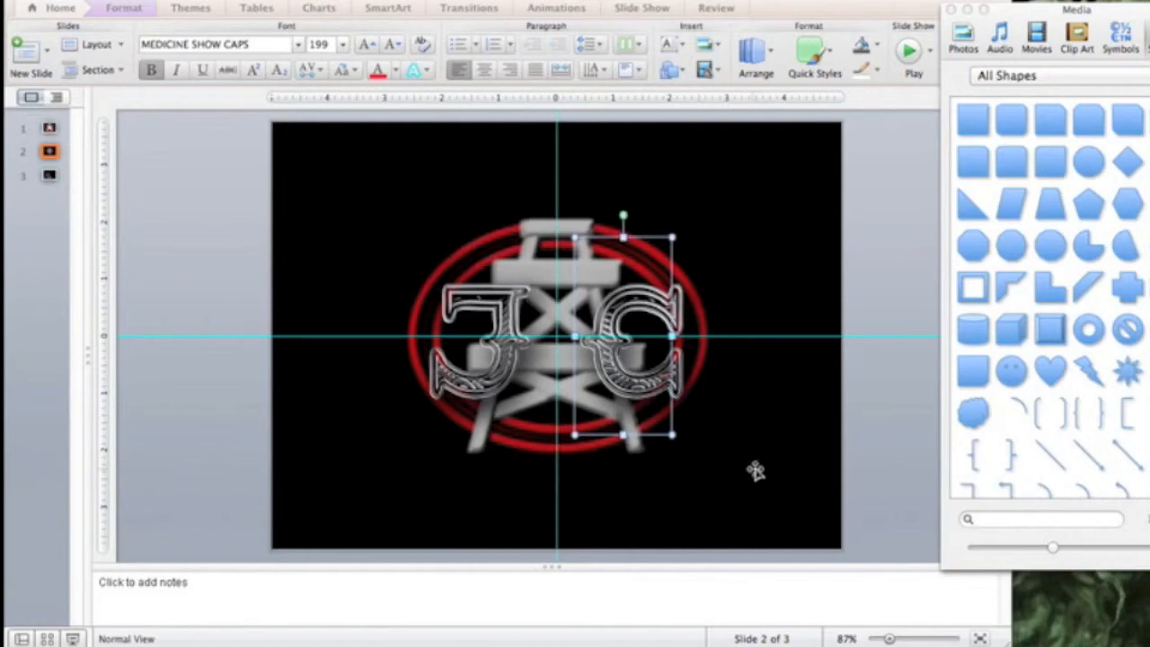
pyautogui.click(805, 477)
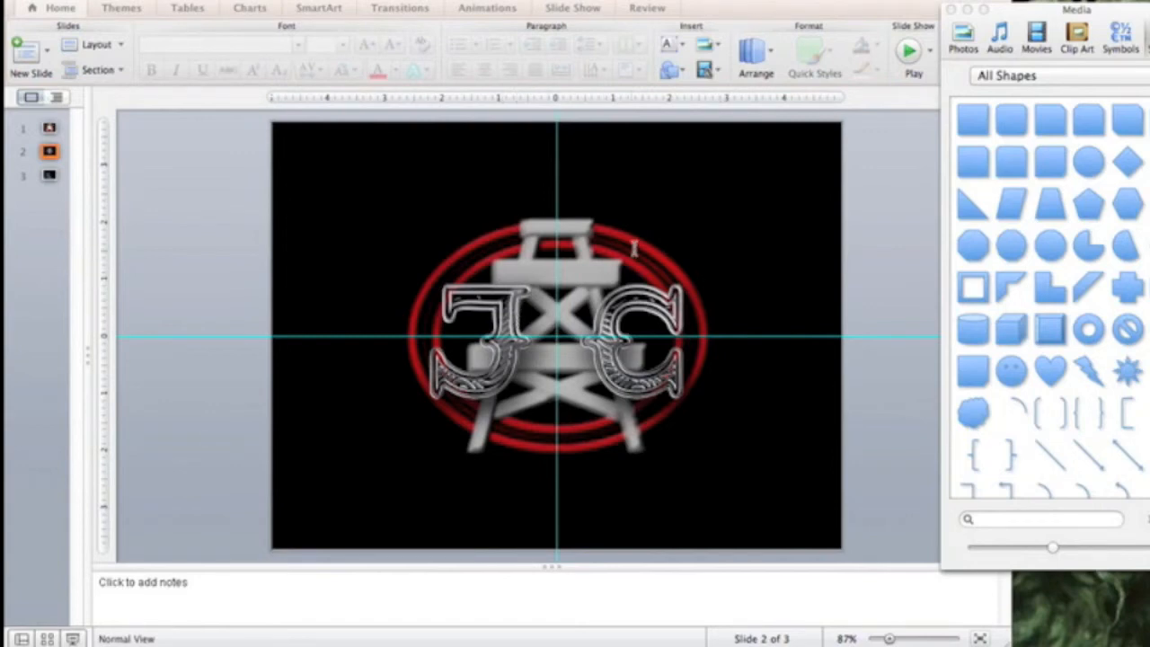
# - Enlarge the derrick and ellipses picture and move it back onto the centre guides
pyautogui.click(631, 240)
pyautogui.click(629, 241)
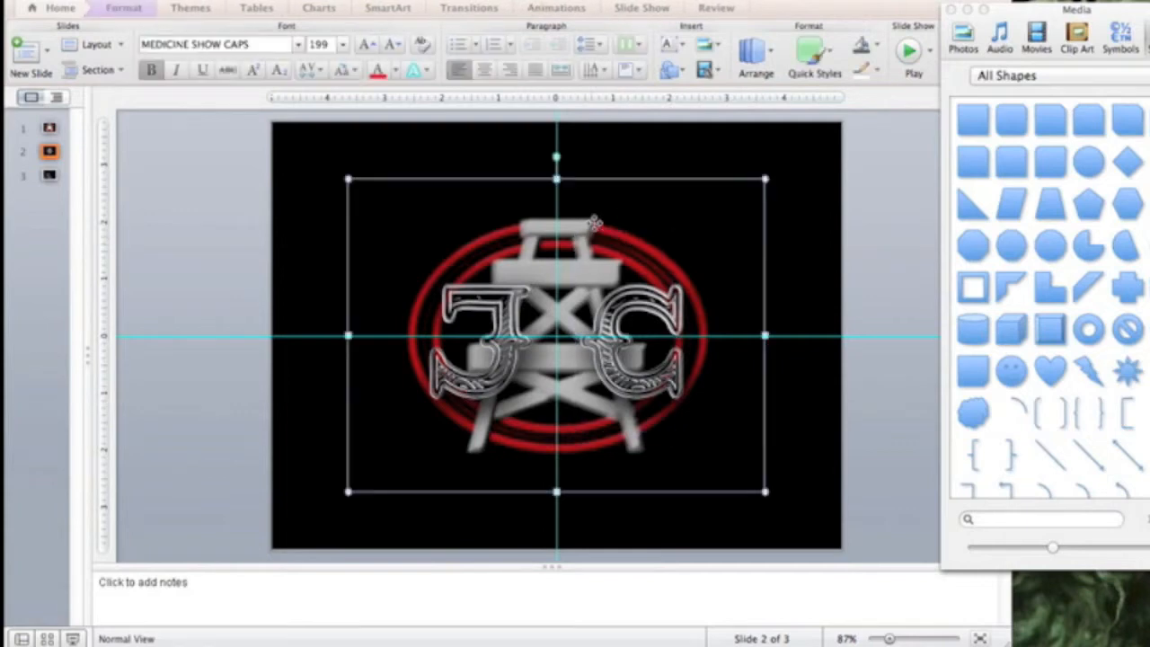
pyautogui.moveTo(764, 180); pyautogui.dragTo(813, 143)
pyautogui.press('Left')
pyautogui.press('Left')
pyautogui.press('Left')
pyautogui.press('Left')
pyautogui.press('Left')
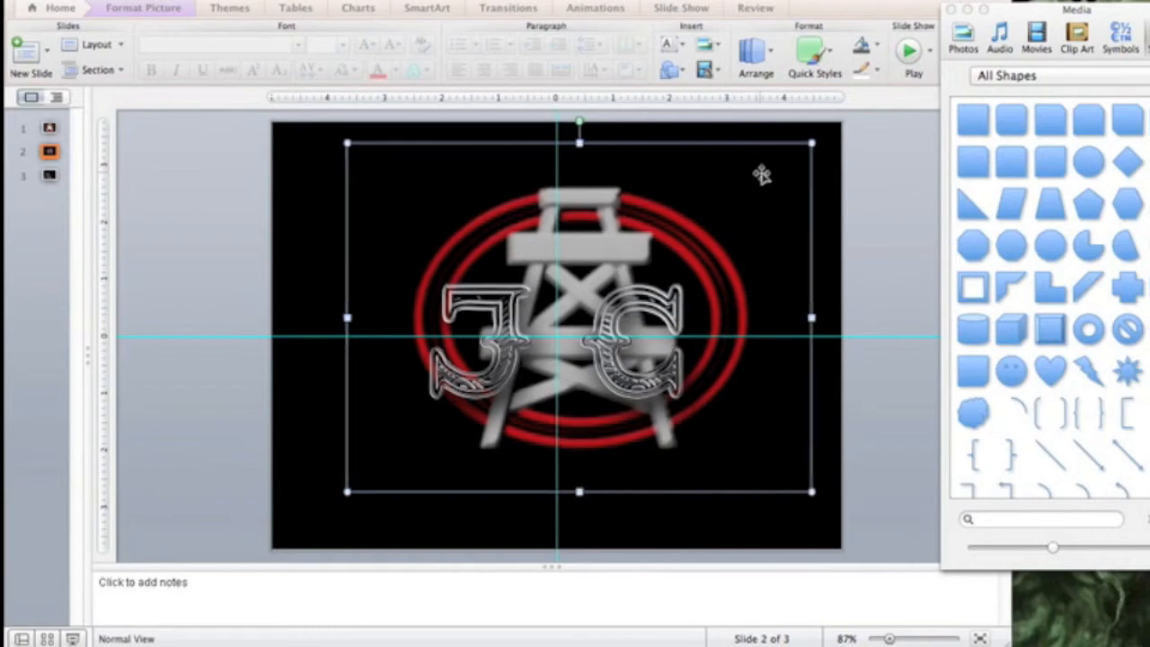
pyautogui.press('Down')
pyautogui.press('Down')
pyautogui.press('Down')
pyautogui.press('Down')
# - Shift the J letter slightly left on the derrick's left side
pyautogui.moveTo(532, 235); pyautogui.dragTo(505, 236)
pyautogui.press('Right')
pyautogui.press('Right')
pyautogui.press('Right')
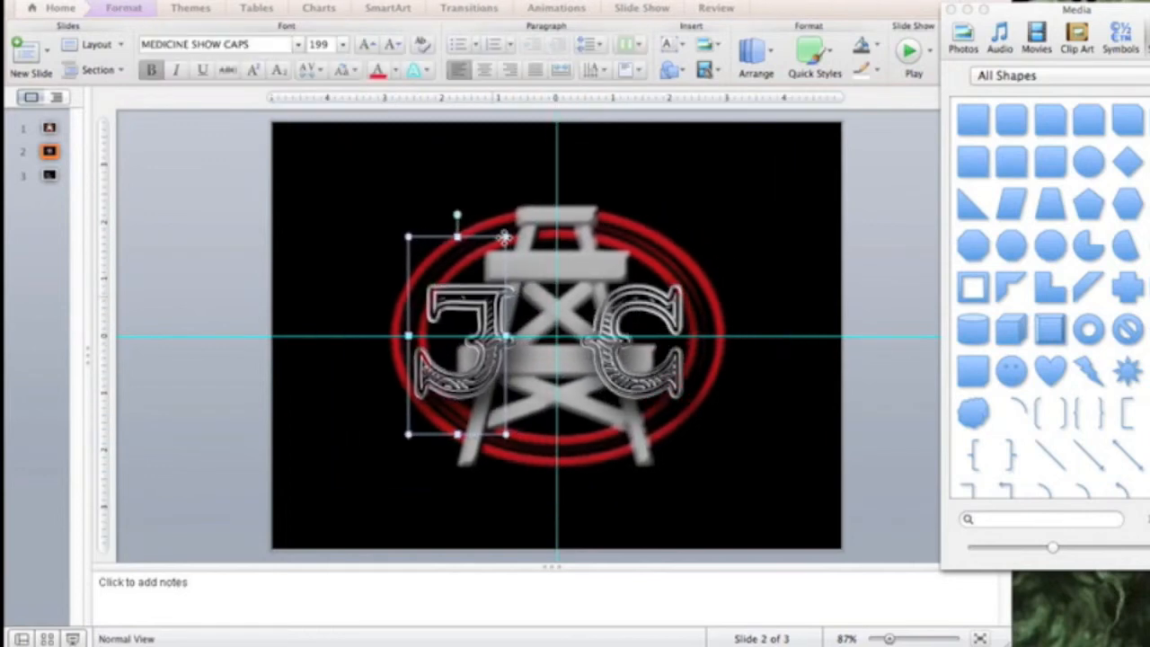
pyautogui.press('Left')
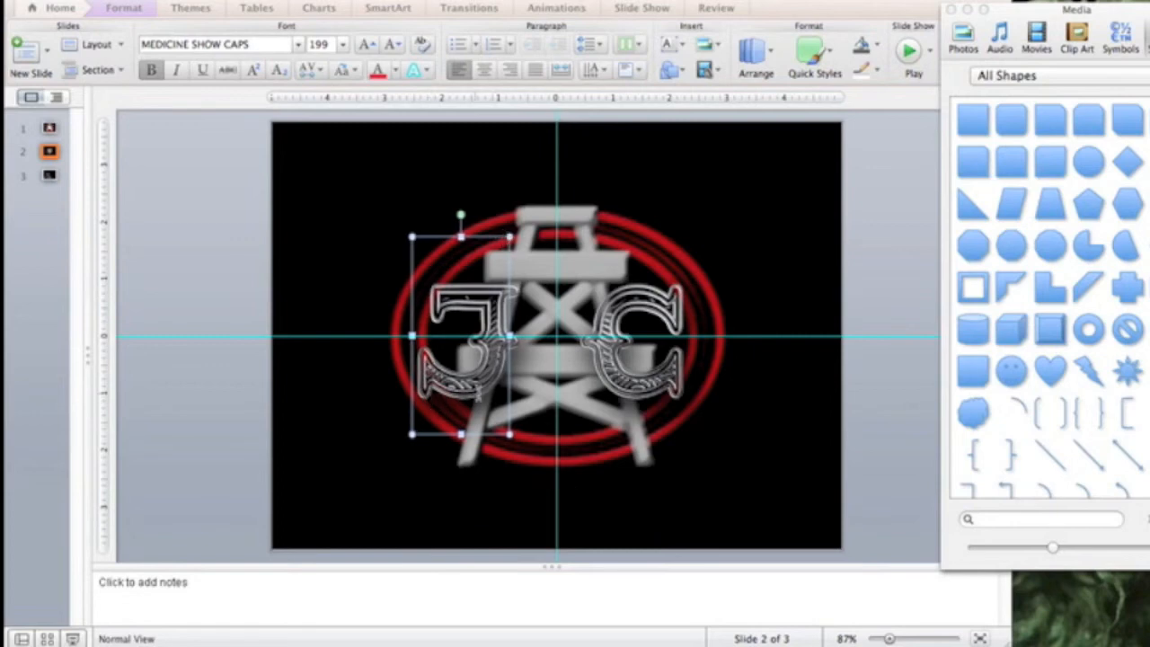
# - Undo an accidental picture move and nudge the C slightly right, away from the derrick
pyautogui.click(610, 239)
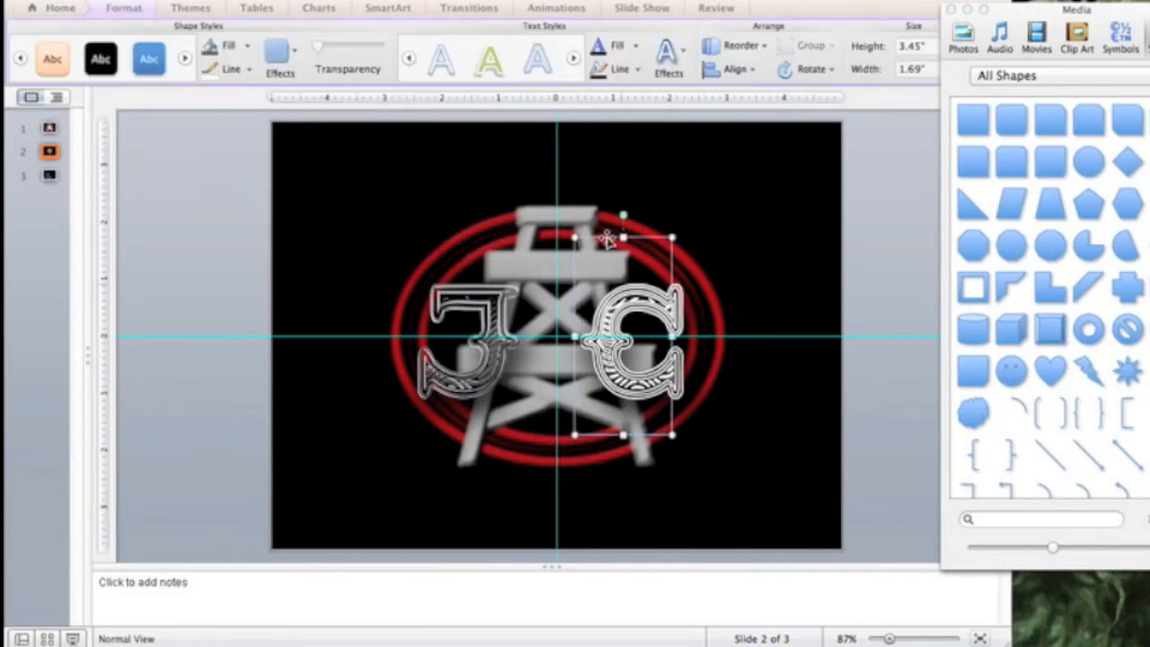
pyautogui.moveTo(650, 215); pyautogui.dragTo(657, 264)
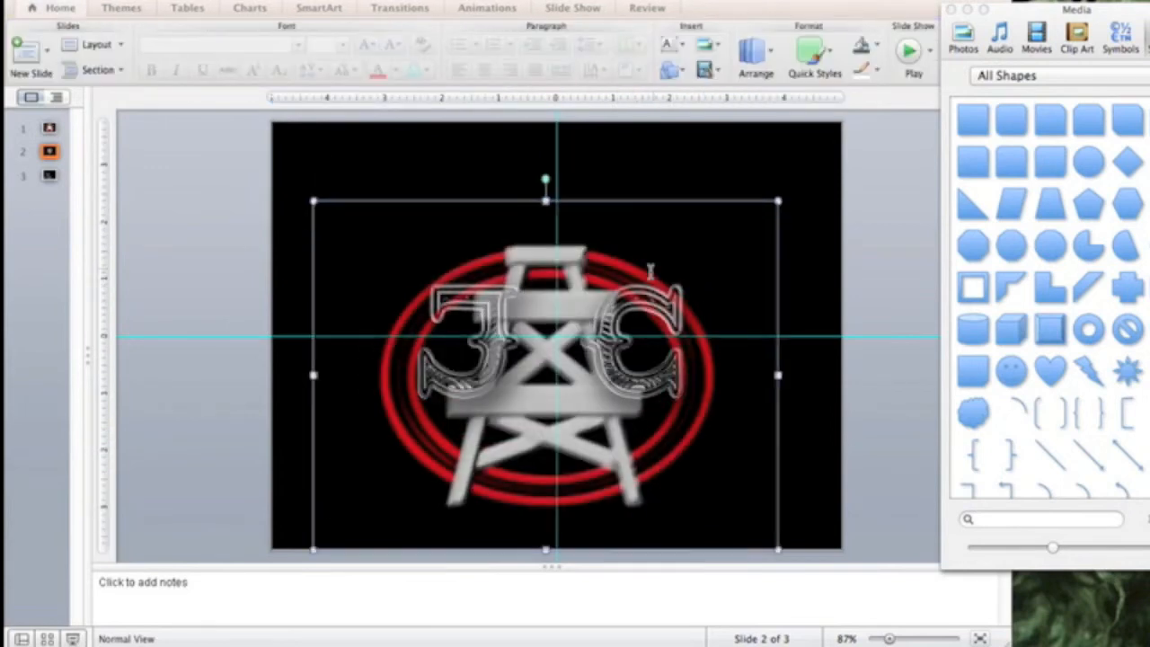
pyautogui.press('super+z')
pyautogui.click(641, 310)
pyautogui.press('Left')
pyautogui.press('Left')
pyautogui.press('Left')
pyautogui.press('Left')
pyautogui.press('Left')
pyautogui.press('Left')
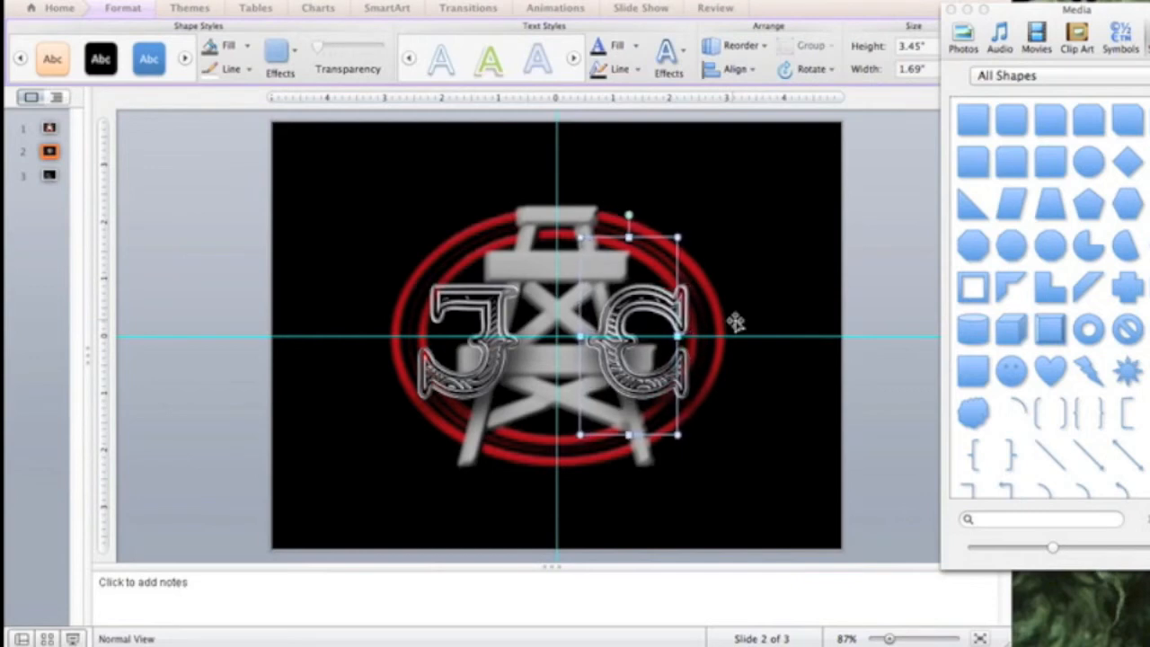
pyautogui.press('Right')
pyautogui.press('Right')
pyautogui.press('Right')
pyautogui.press('Right')
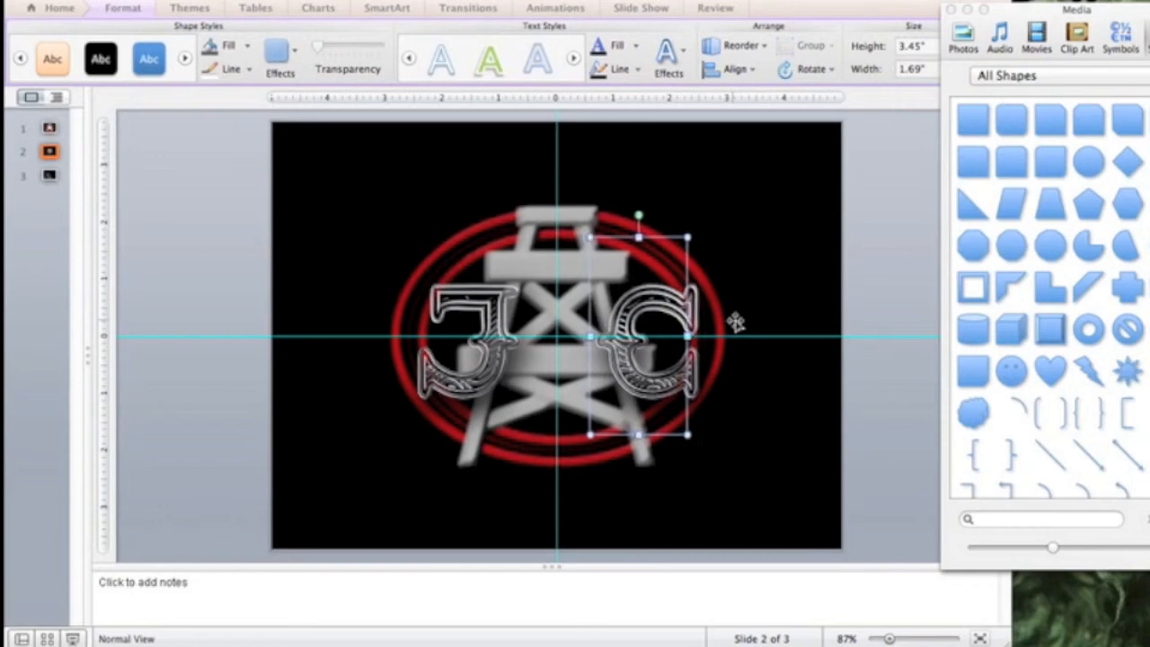
pyautogui.press('Left')
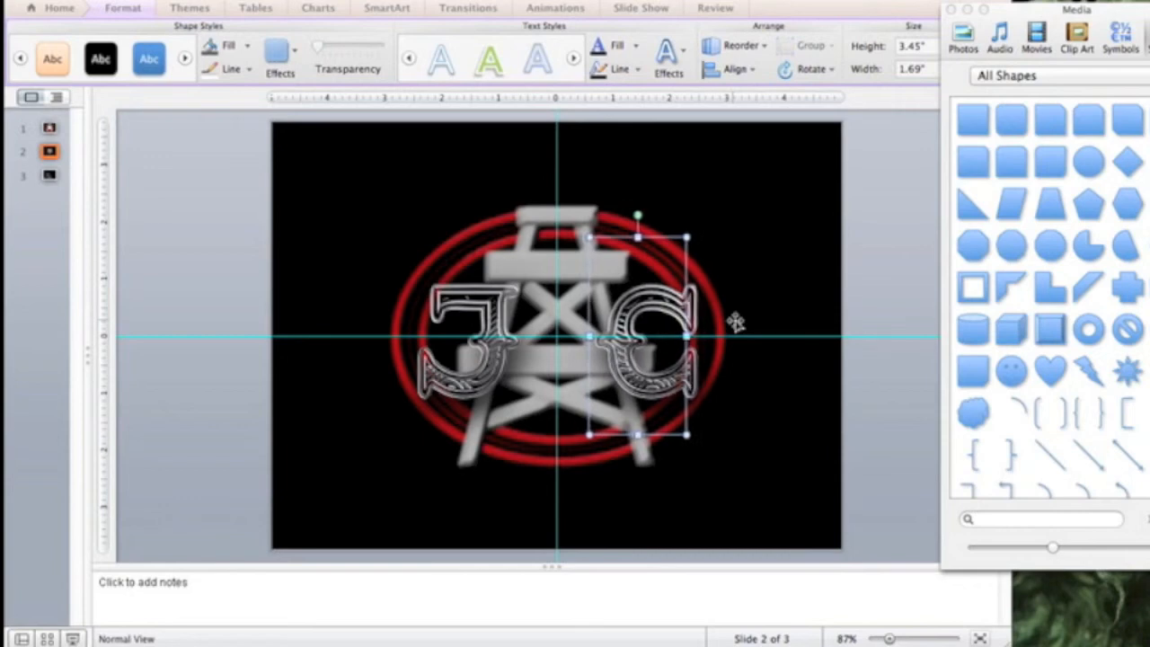